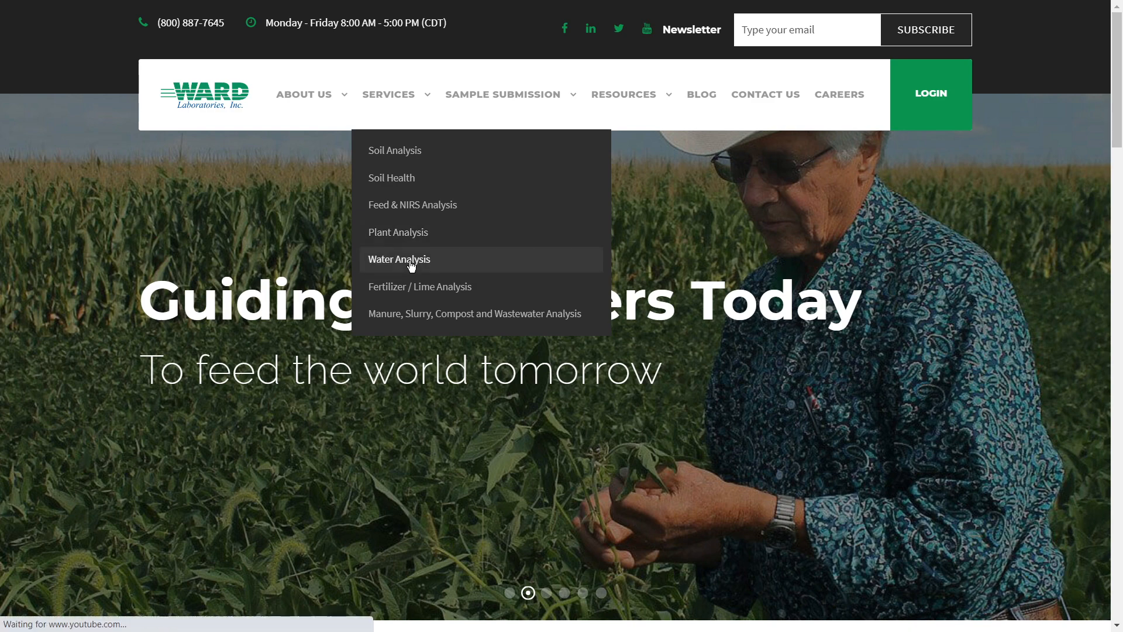
- Open the order page for the Brewers Test kit from the water analysis listing and choose W-501 Brewer's Test + Kit
scroll(411, 266, "down", 6)
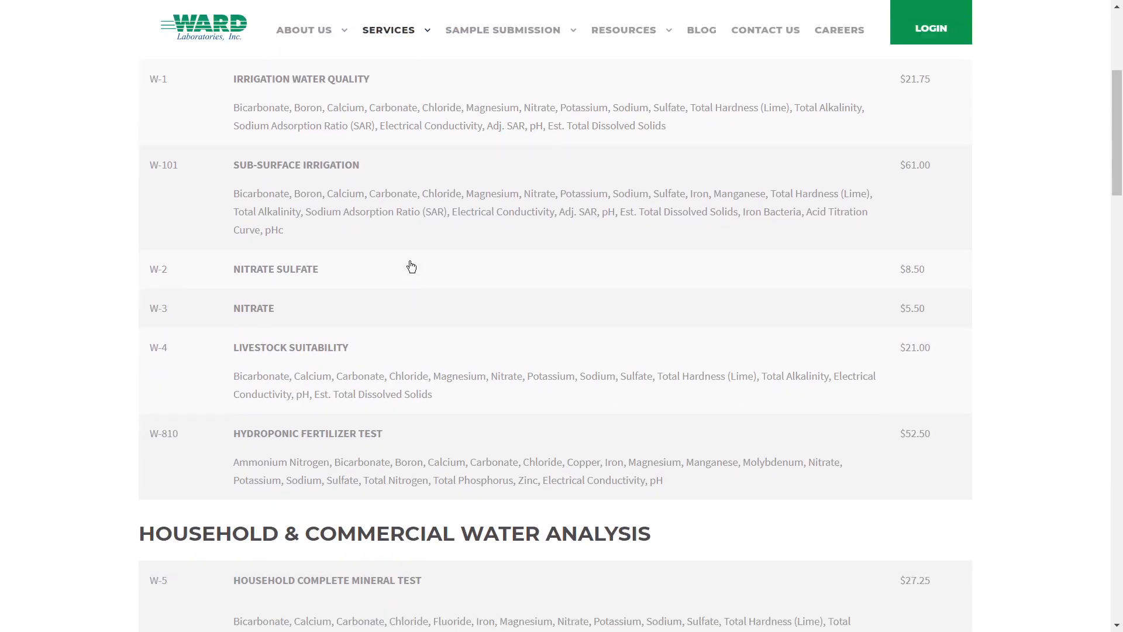
scroll(412, 266, "down", 5)
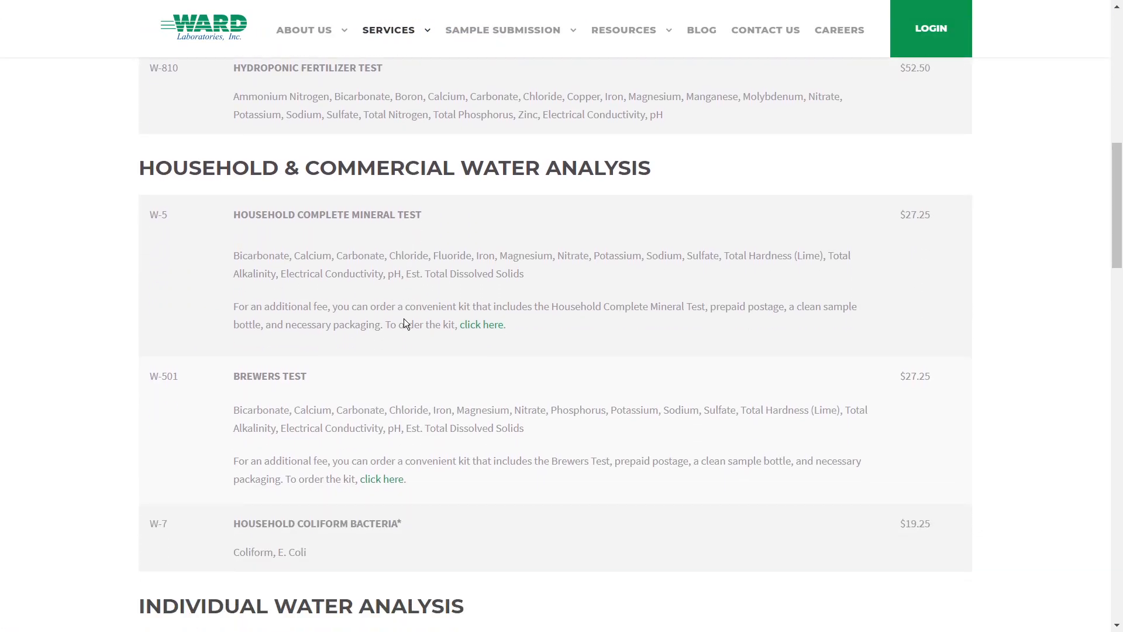
left_click(390, 479)
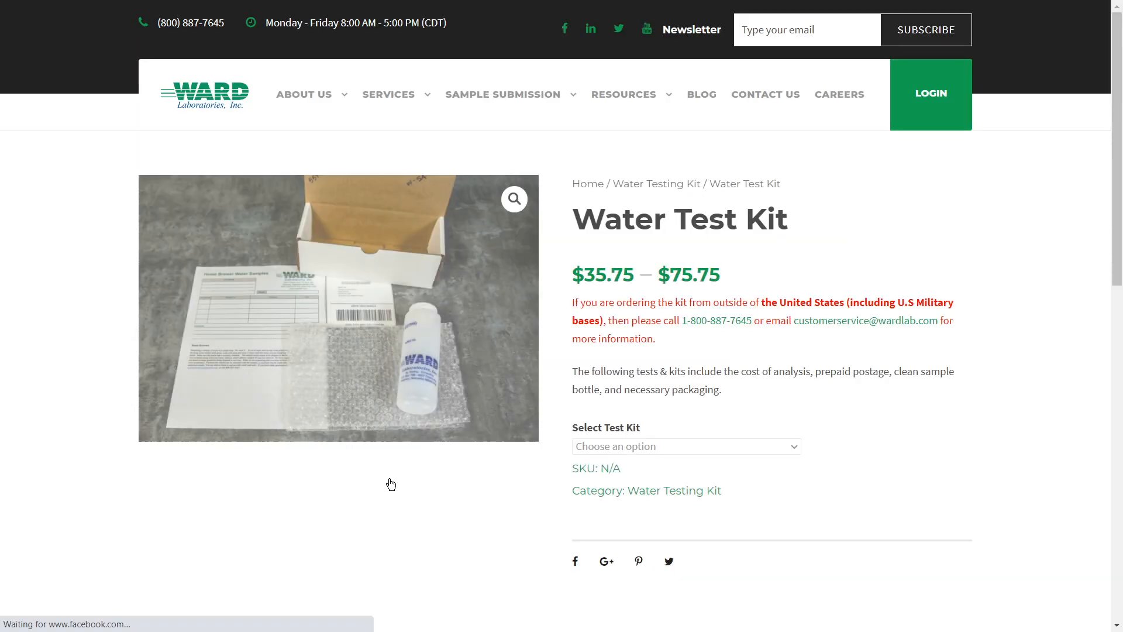
left_click(705, 446)
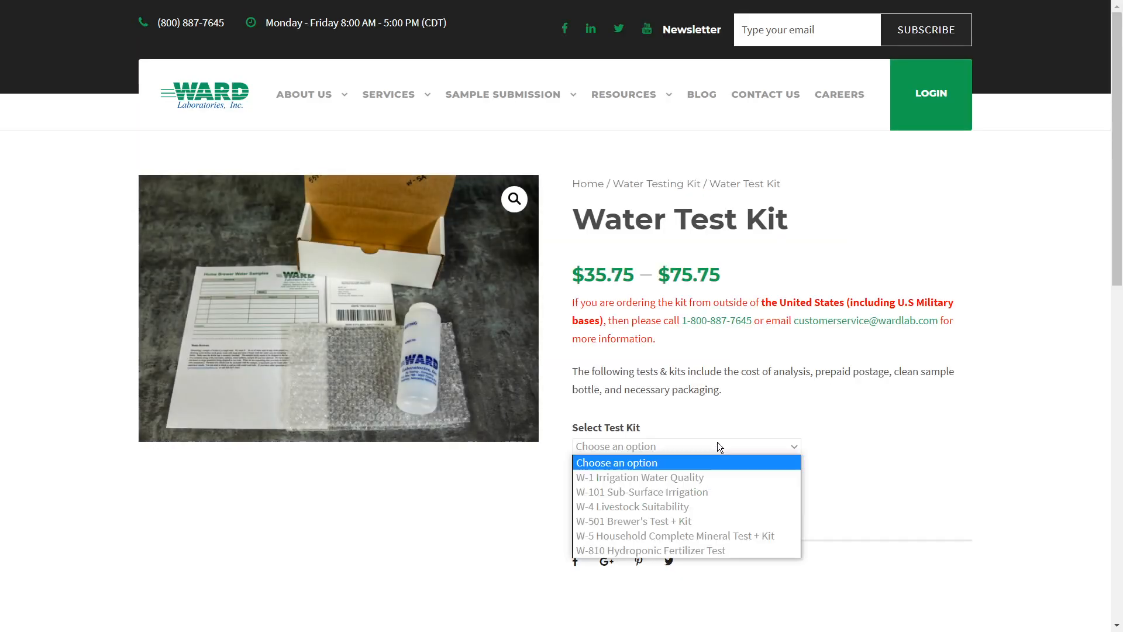
left_click(752, 516)
scroll(752, 516, "down", 1)
scroll(752, 516, "down", 1)
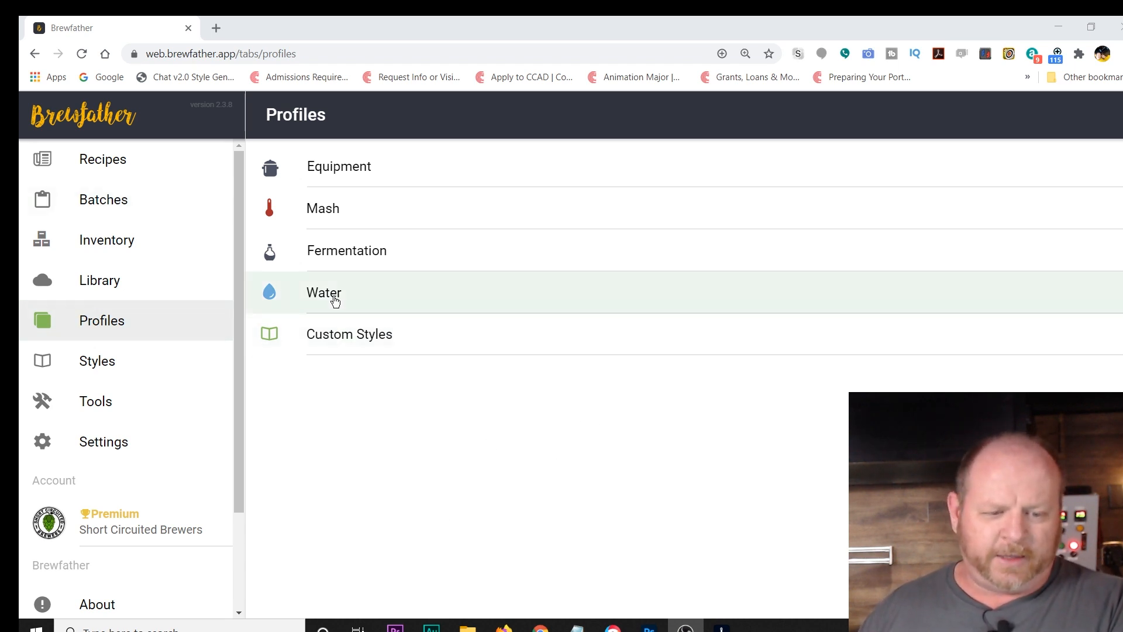
- Add a new water profile in Brewfather and name it Home Water
left_click(331, 295)
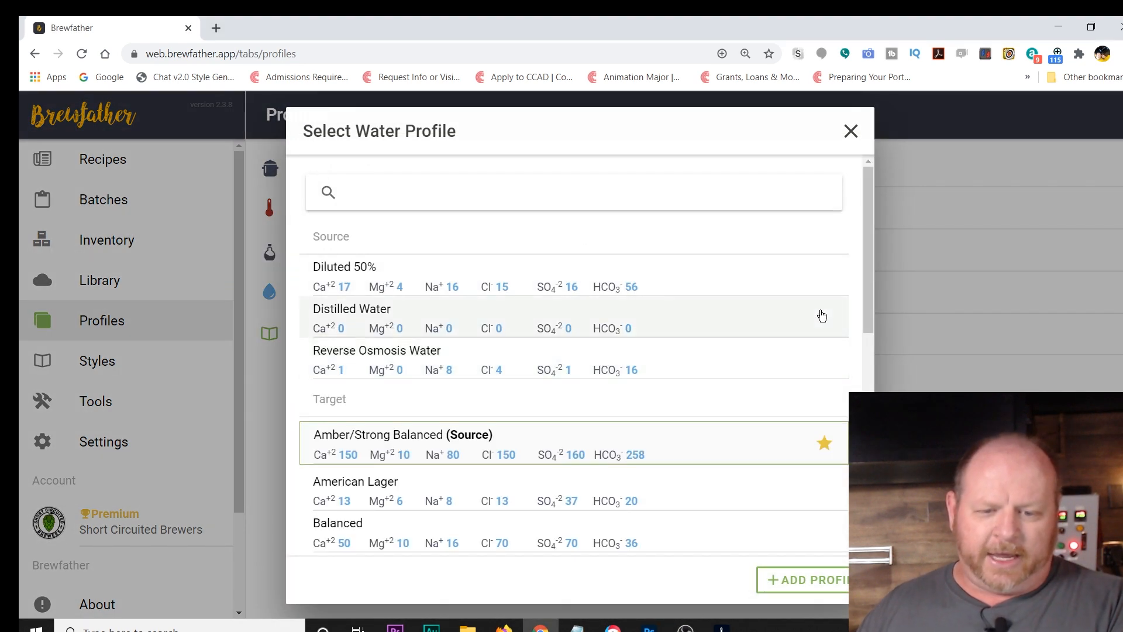
mouse_move(866, 224)
left_mouse_down()
mouse_move(876, 429)
mouse_move(864, 208)
left_mouse_up()
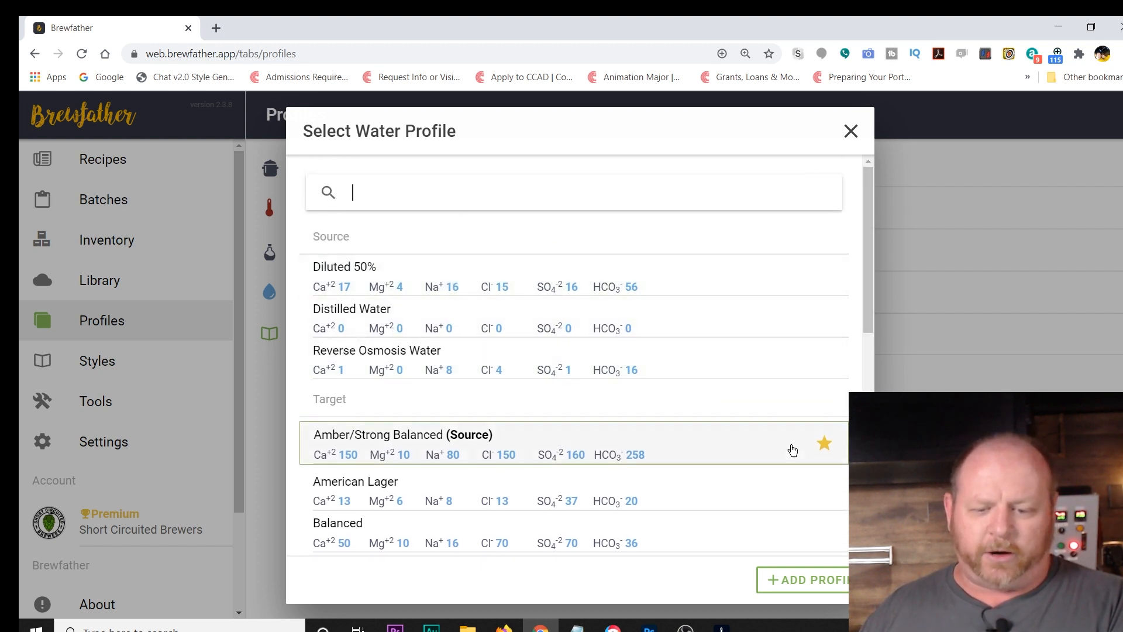
left_click(805, 579)
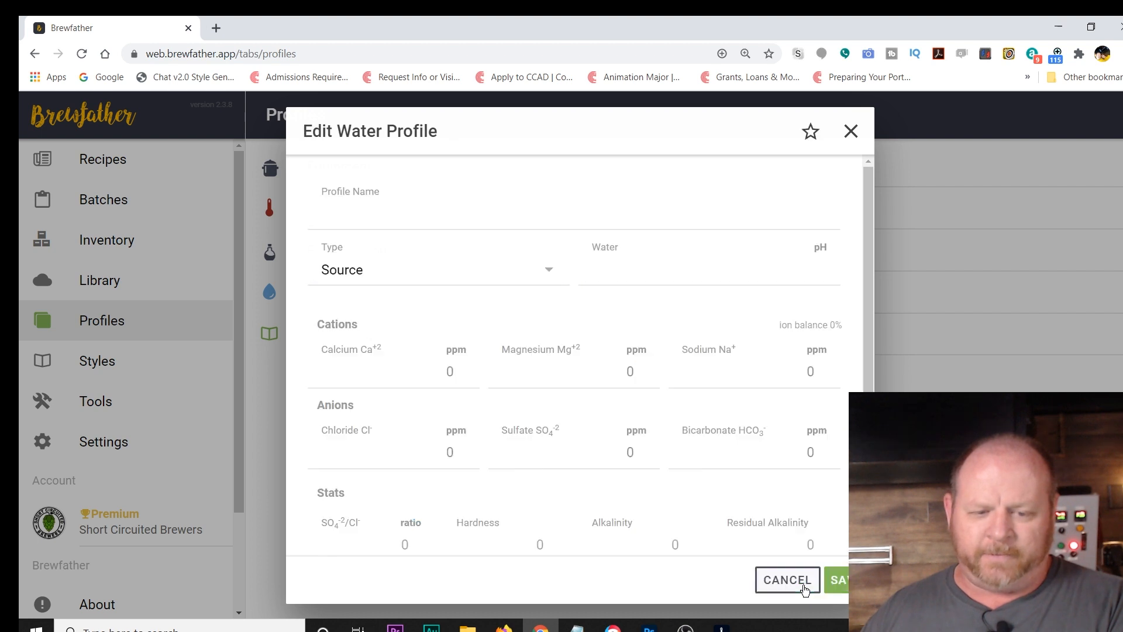
left_click(356, 212)
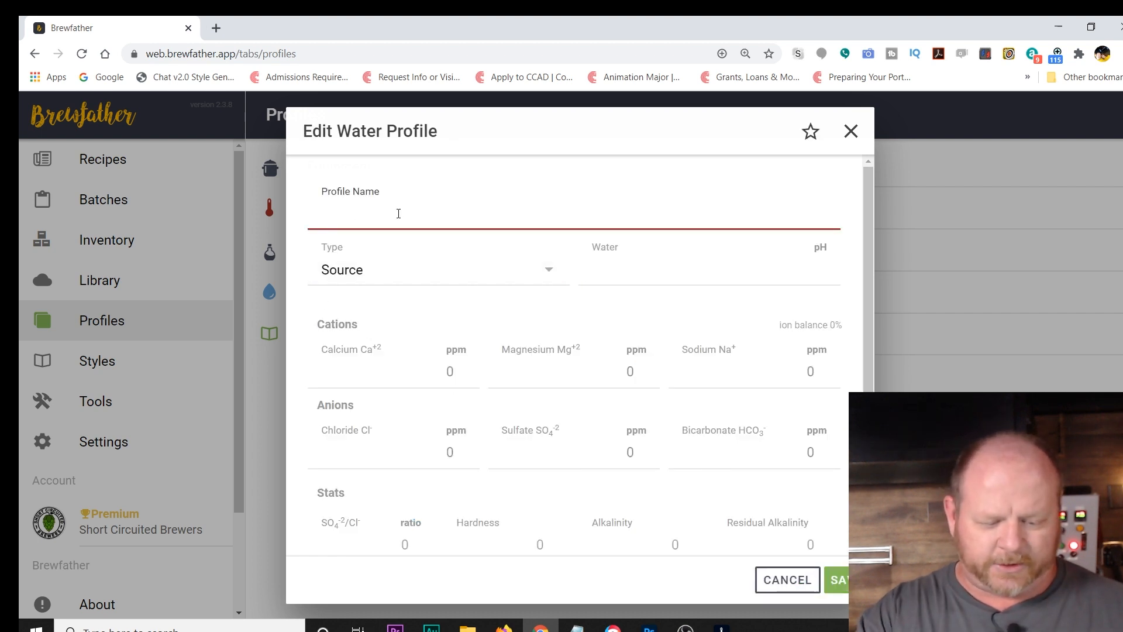
type("Home")
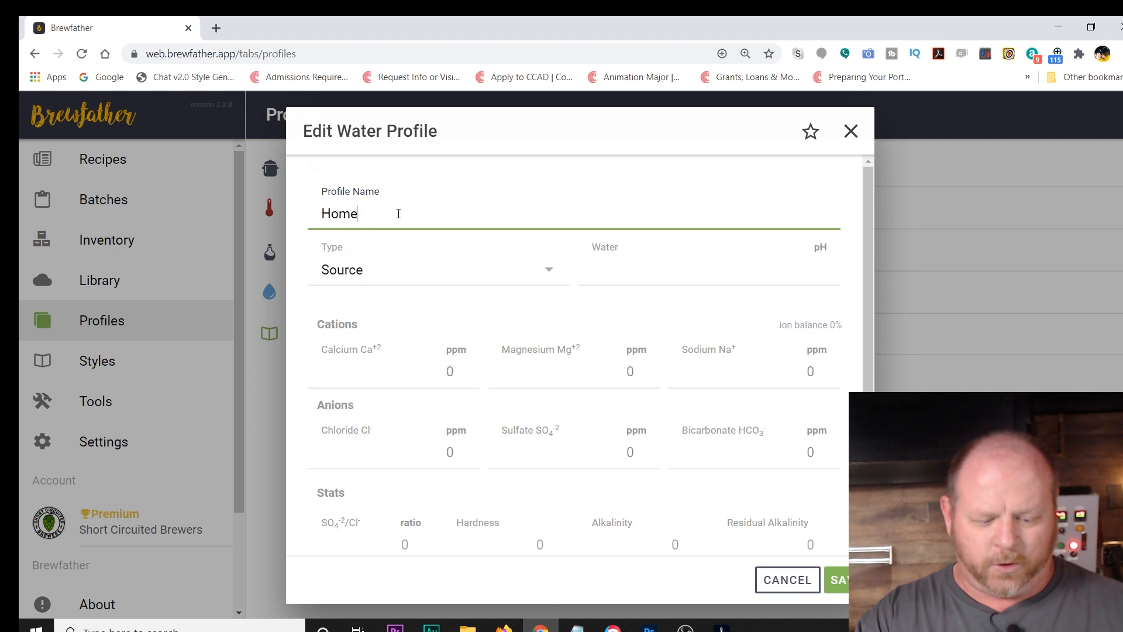
type(" Water")
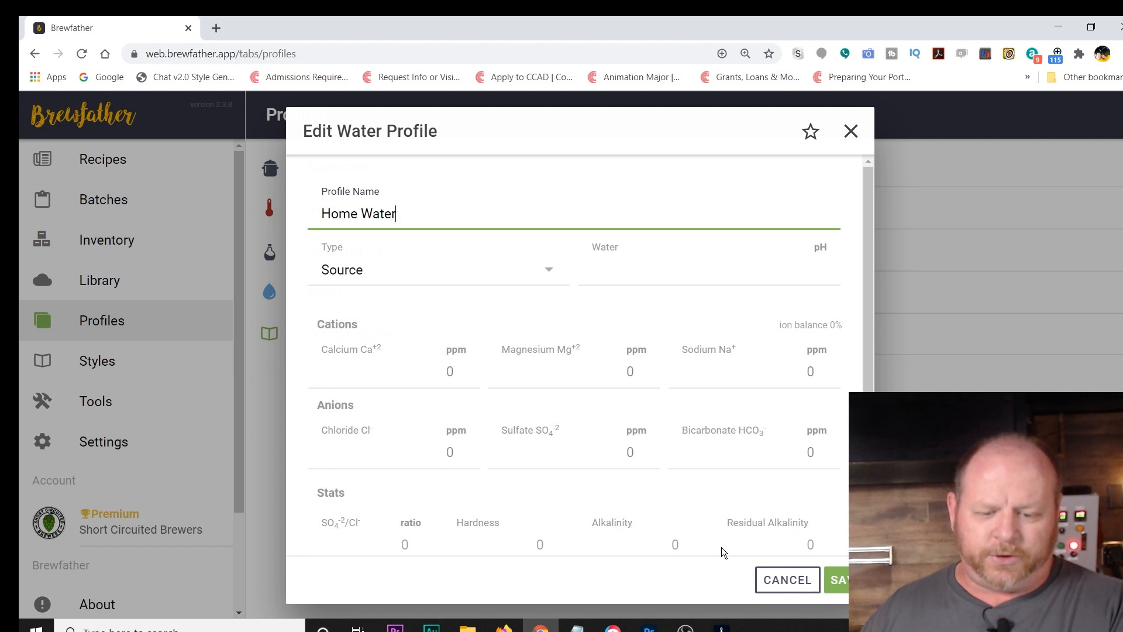
- Switch to Acrobat and examine the Ward Laboratories water report in Water1.pdf, from its header through the mineral results
mouse_move(723, 627)
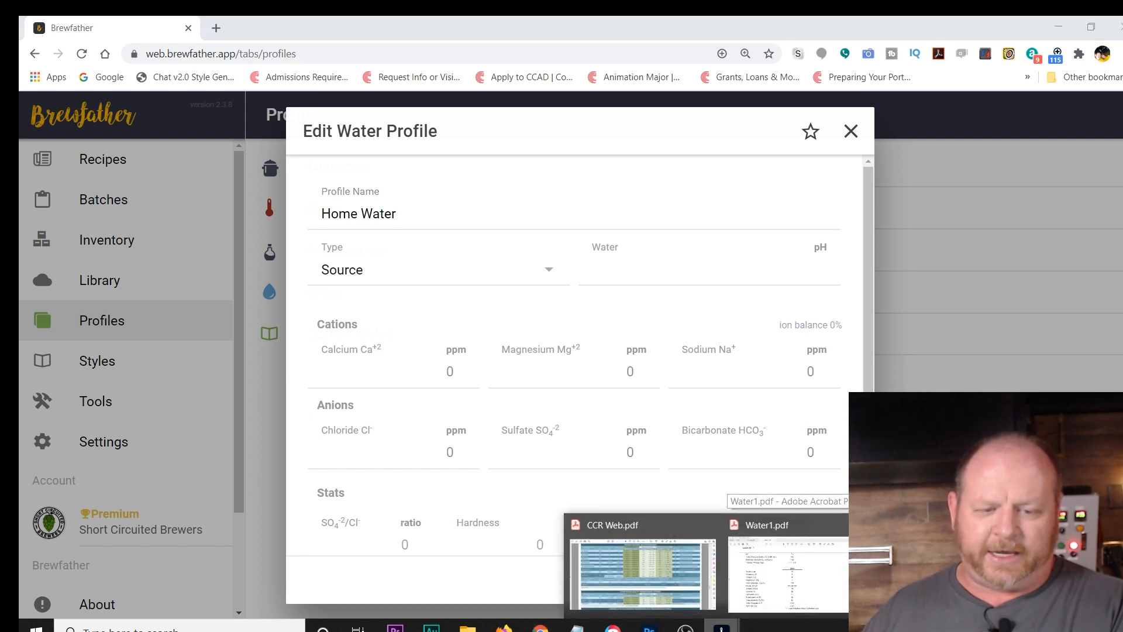
left_click(764, 585)
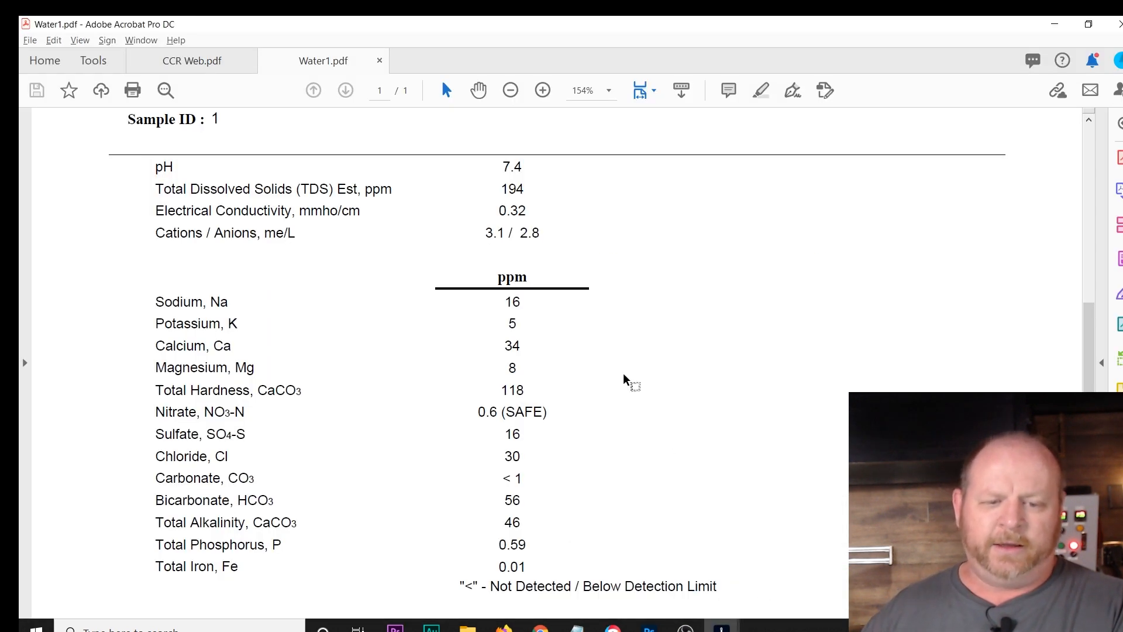
scroll(772, 345, "up", 3)
scroll(766, 344, "up", 5)
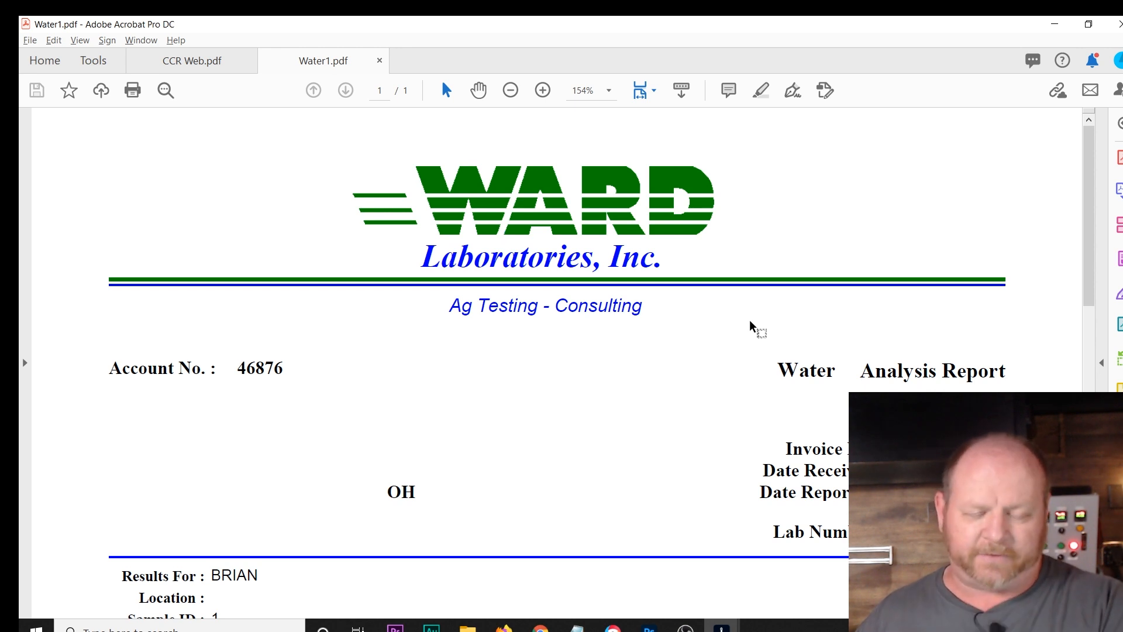
scroll(706, 333, "down", 2)
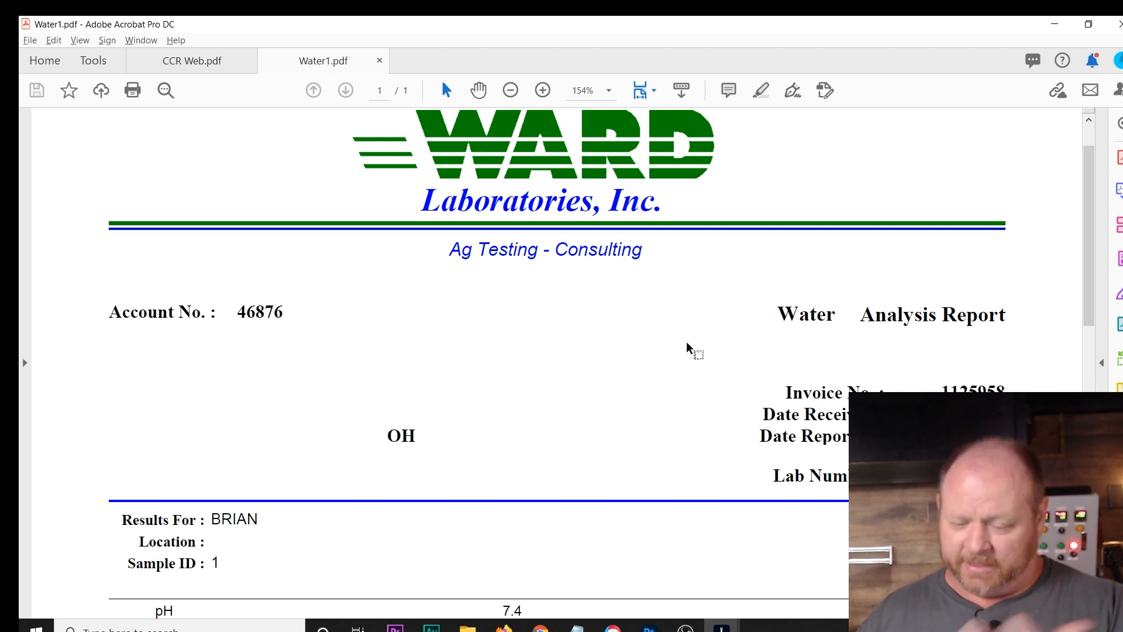
scroll(687, 348, "down", 4)
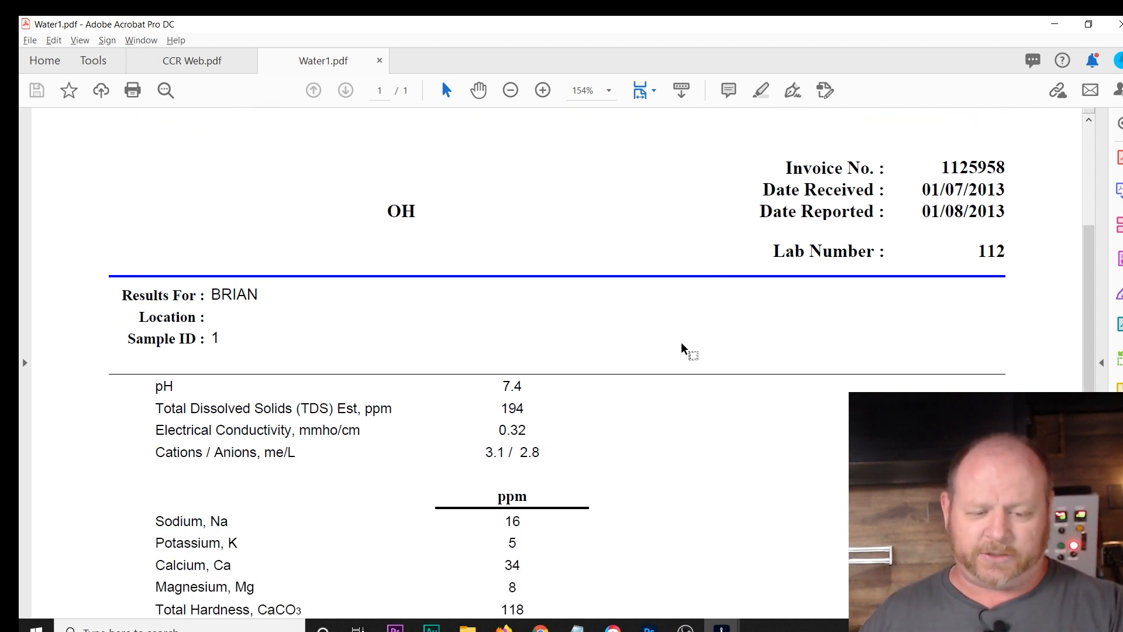
scroll(687, 351, "down", 4)
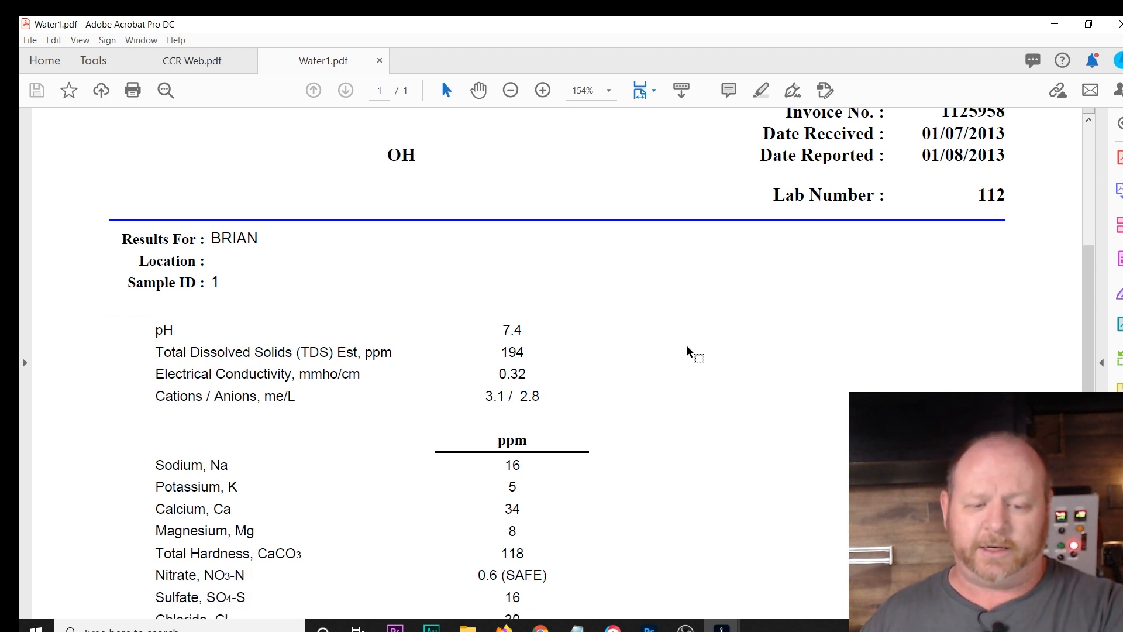
scroll(690, 367, "down", 1)
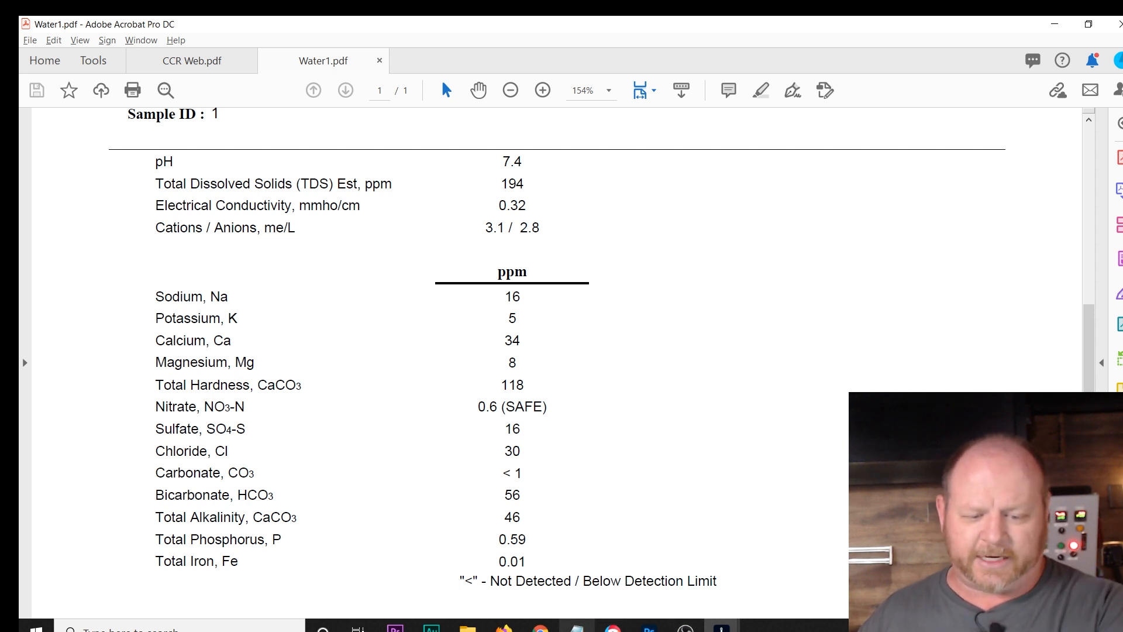
- Return to Brewfather and set the Home Water profile's pH to 7.4, taken from the Water1.pdf report in Acrobat
left_click(540, 626)
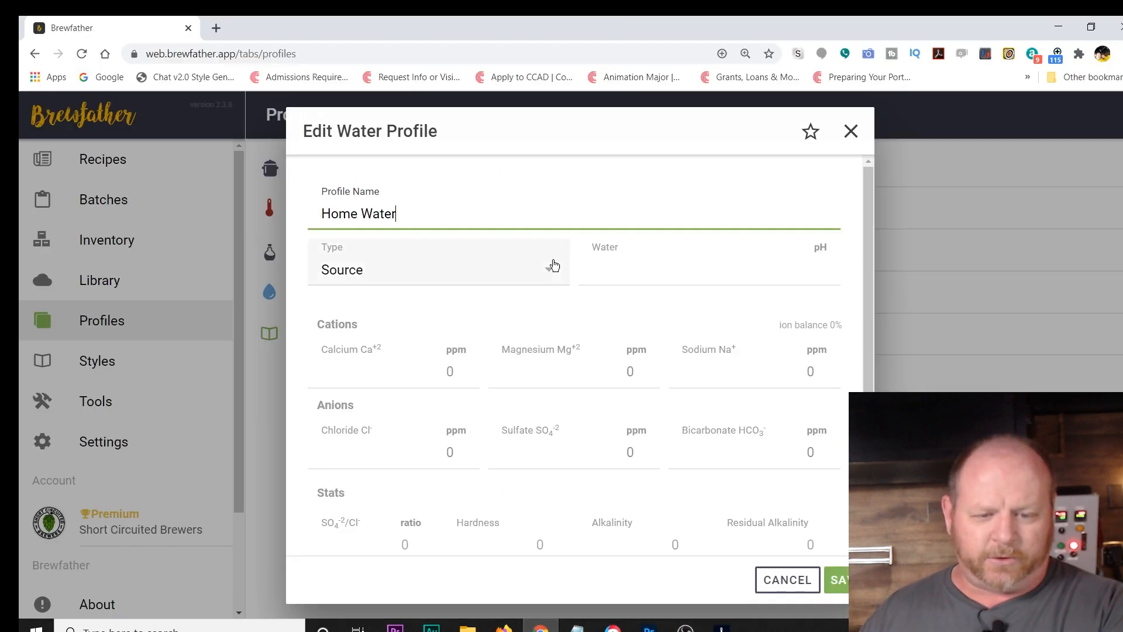
left_click(696, 277)
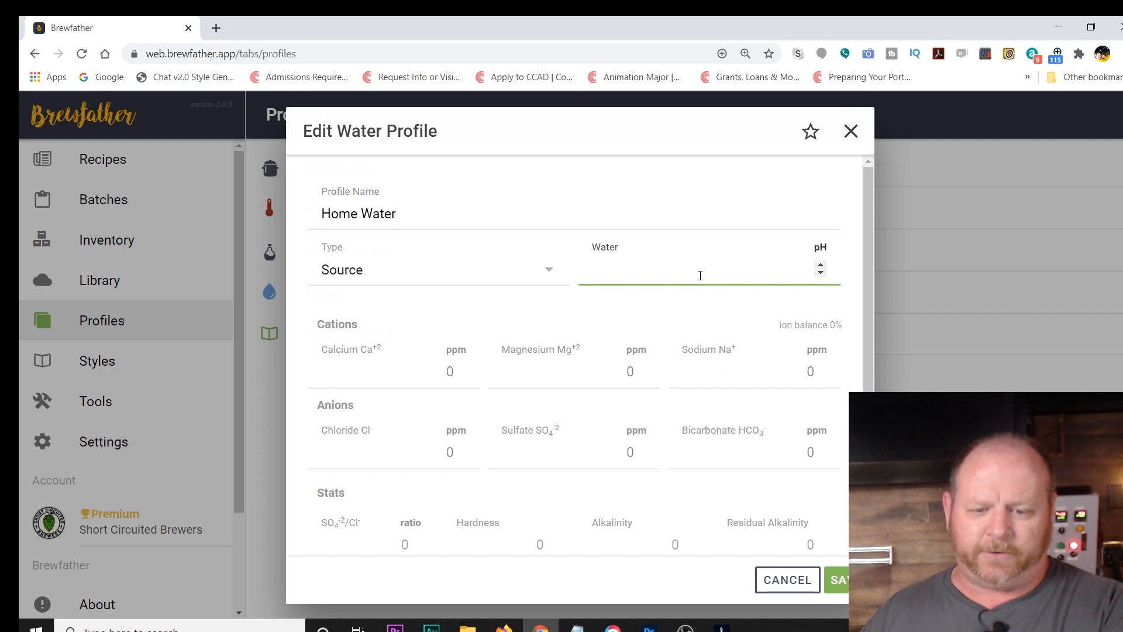
mouse_move(722, 626)
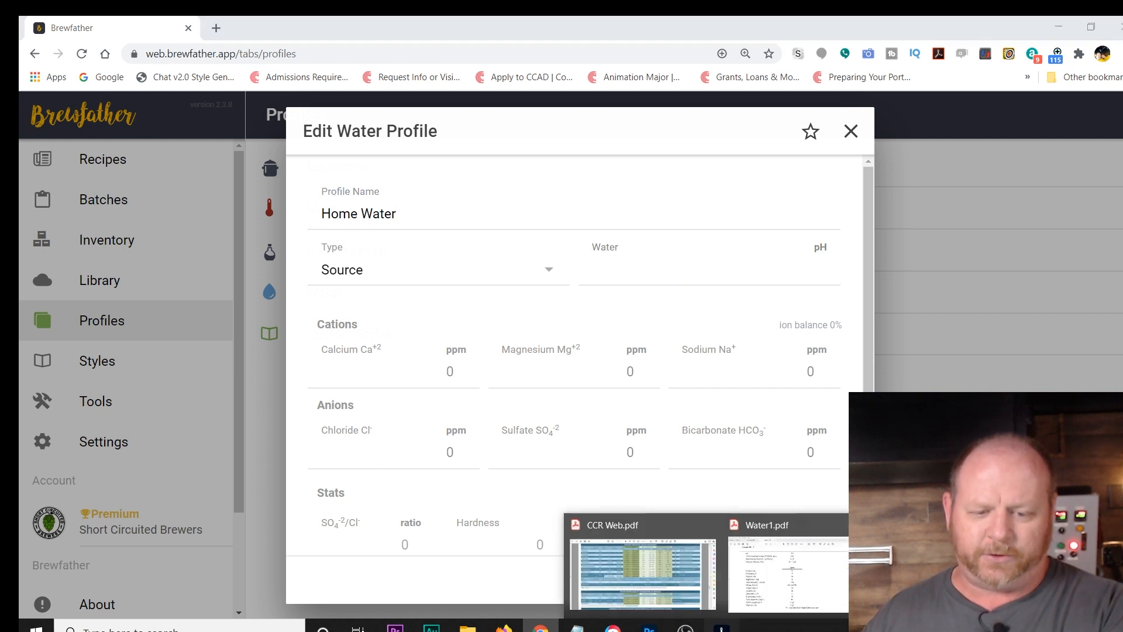
left_click(775, 586)
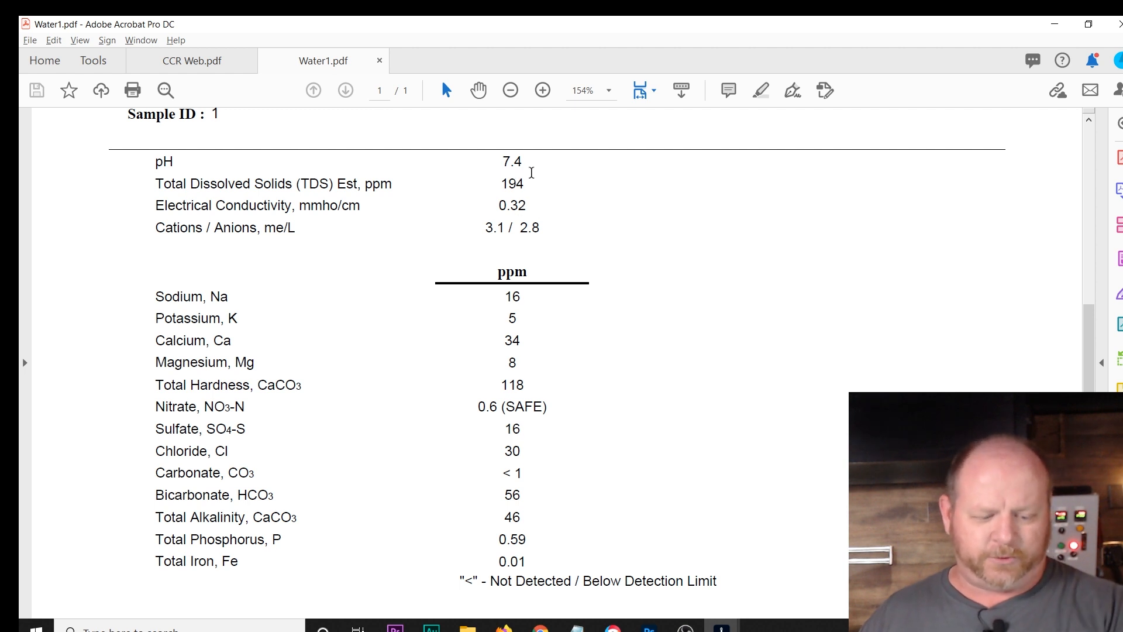
key("alt+Tab")
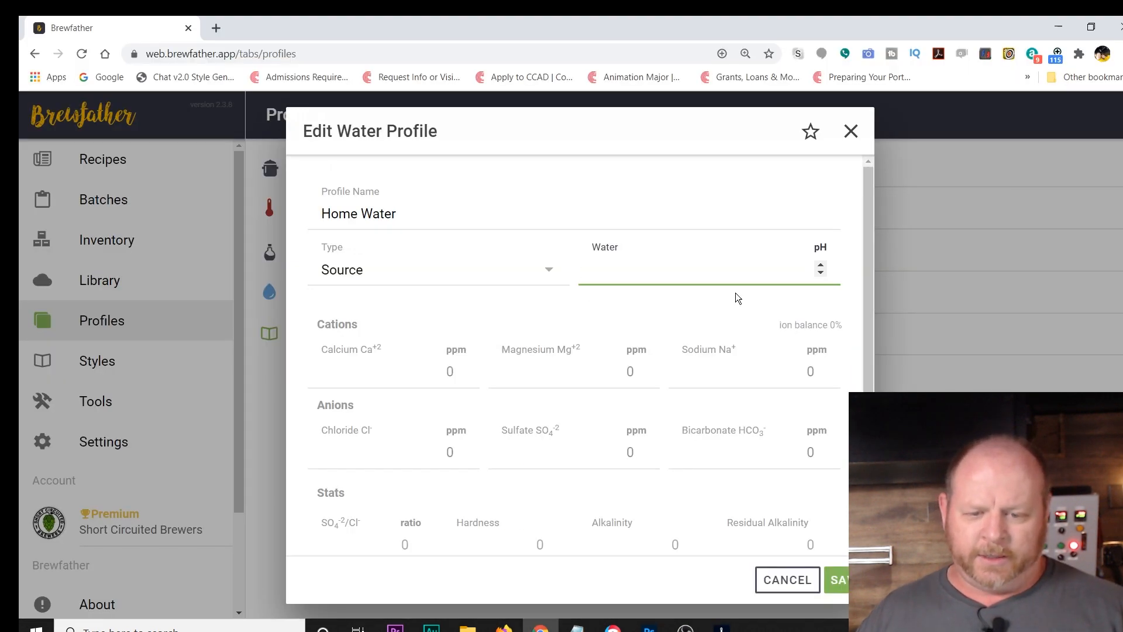
type("7.4")
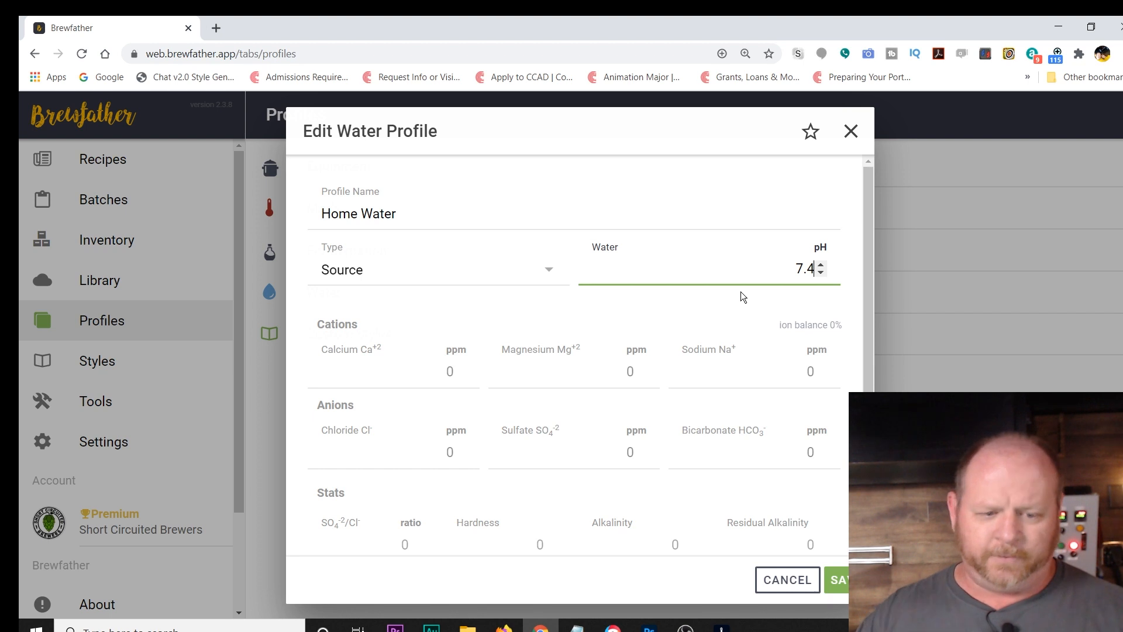
- Look up calcium in the Water1.pdf report and set the profile's calcium to 34 ppm in Brewfather
left_click(416, 377)
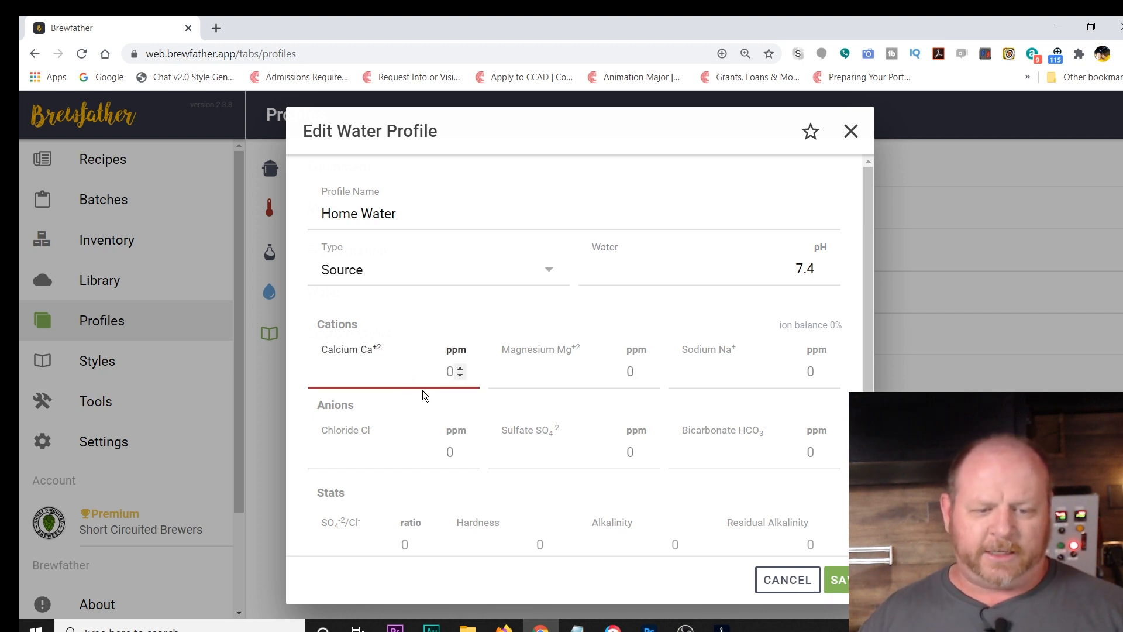
key("alt+Tab")
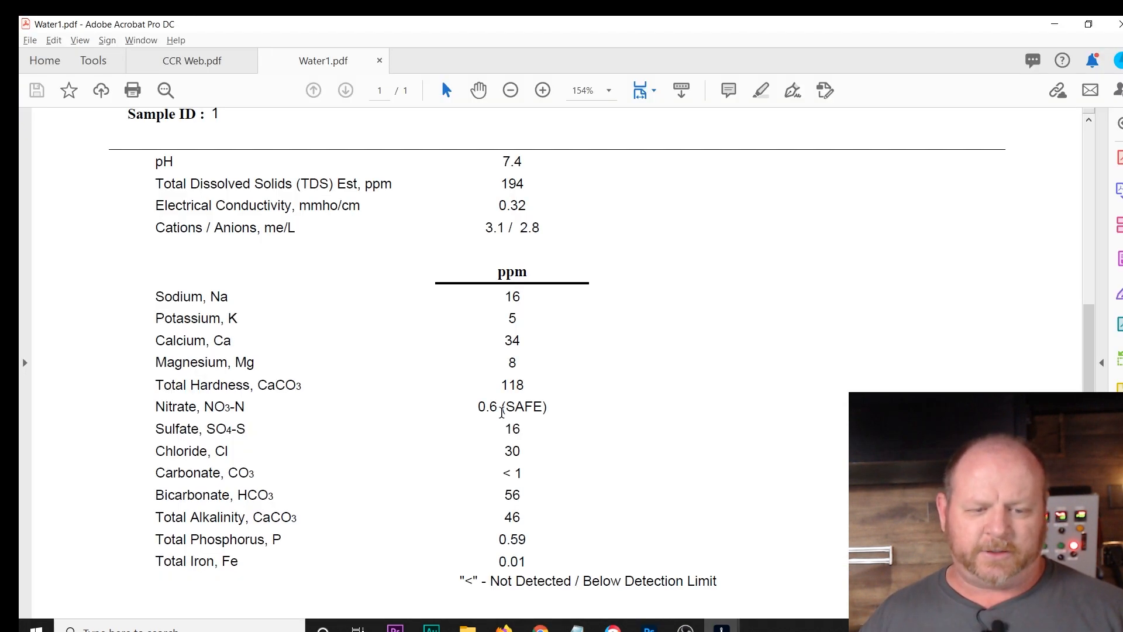
left_click_drag(158, 341, 533, 338)
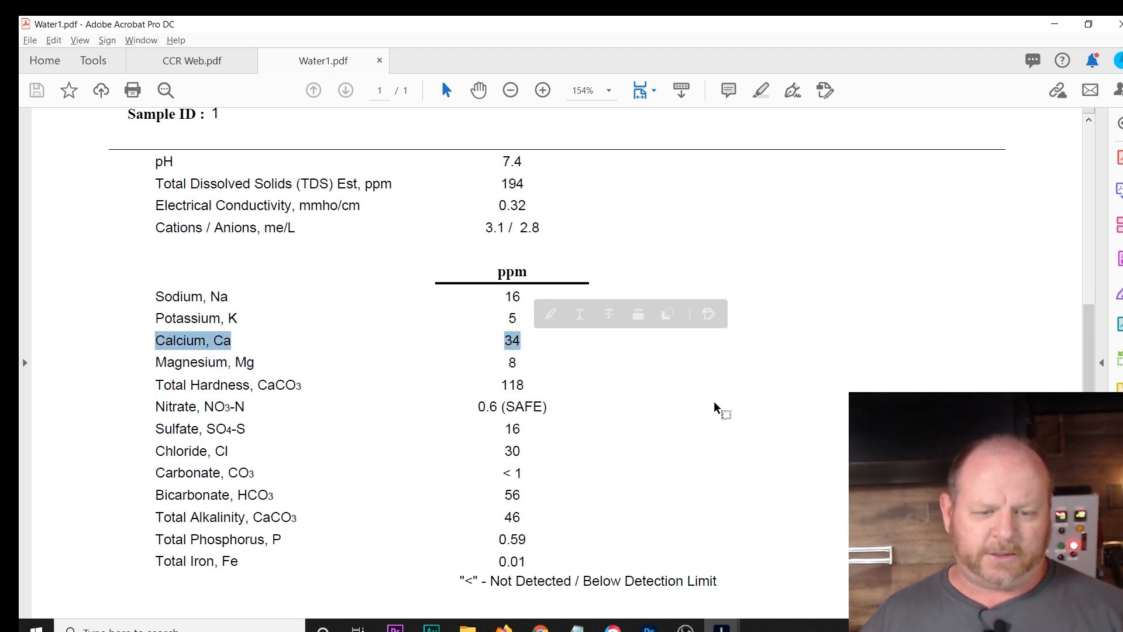
key("alt+Tab")
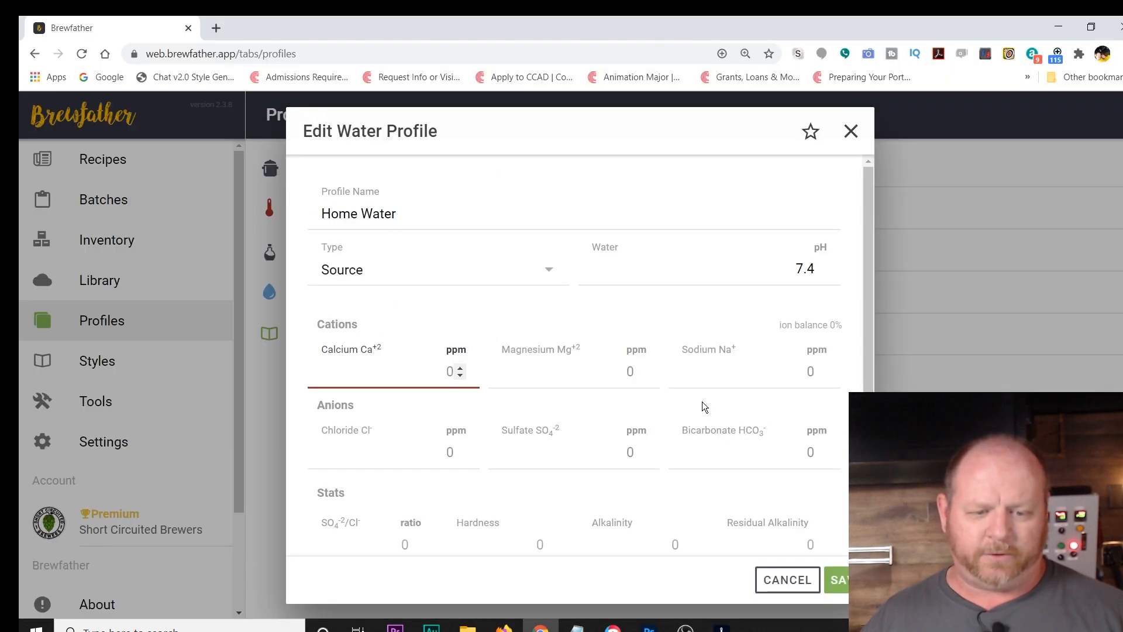
type("34")
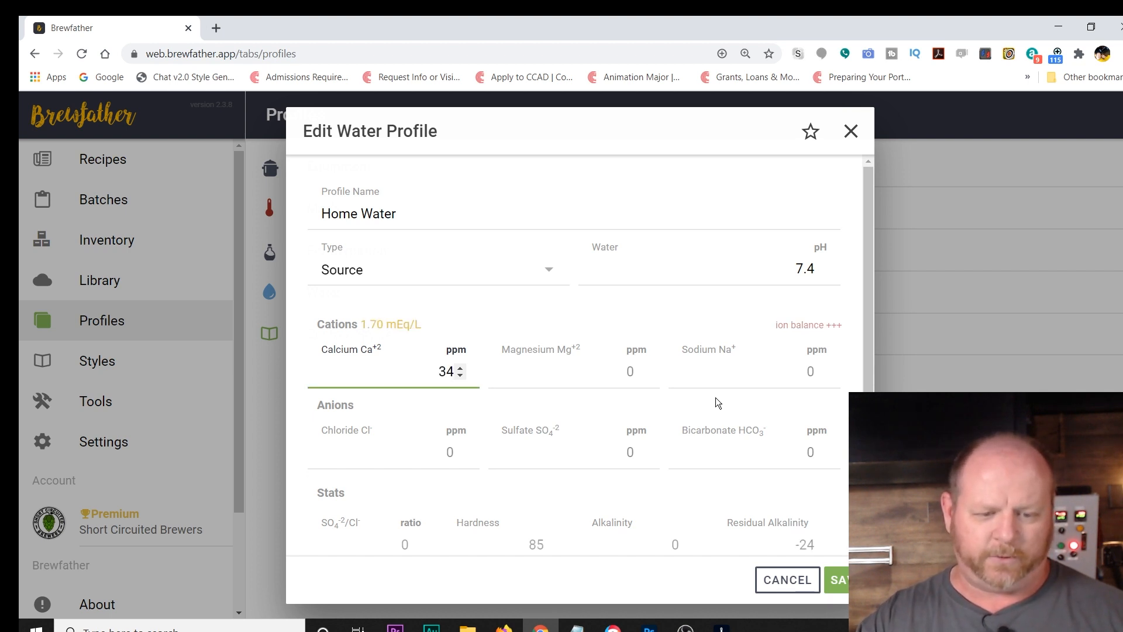
- Check magnesium in the Water1.pdf report and set the profile's magnesium to 8 ppm in Brewfather
key("Tab")
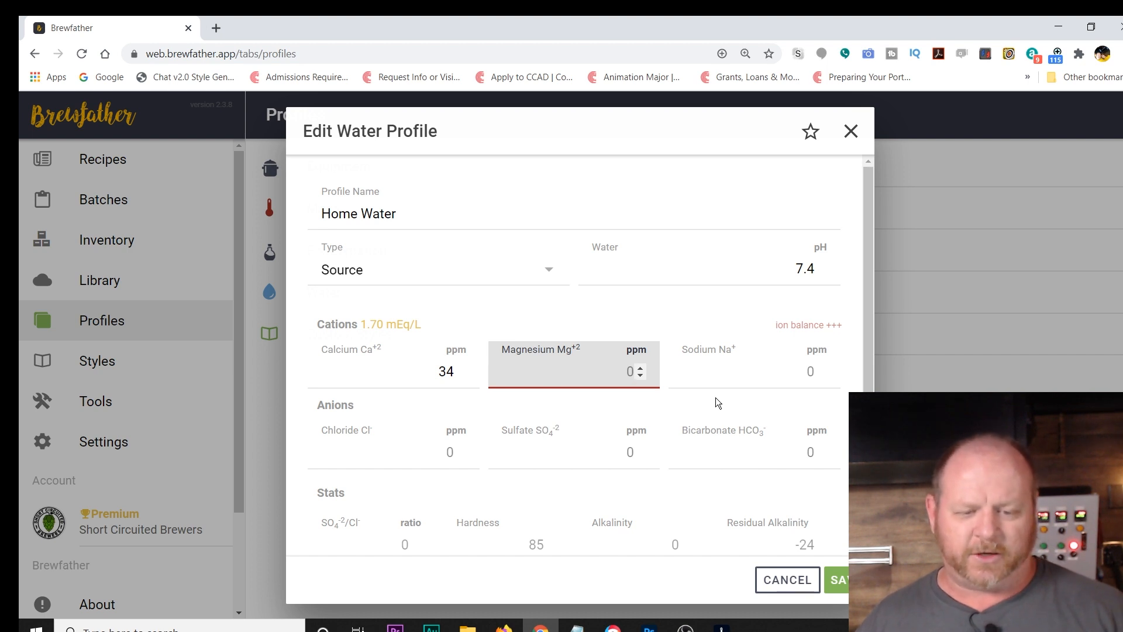
key("alt+Tab")
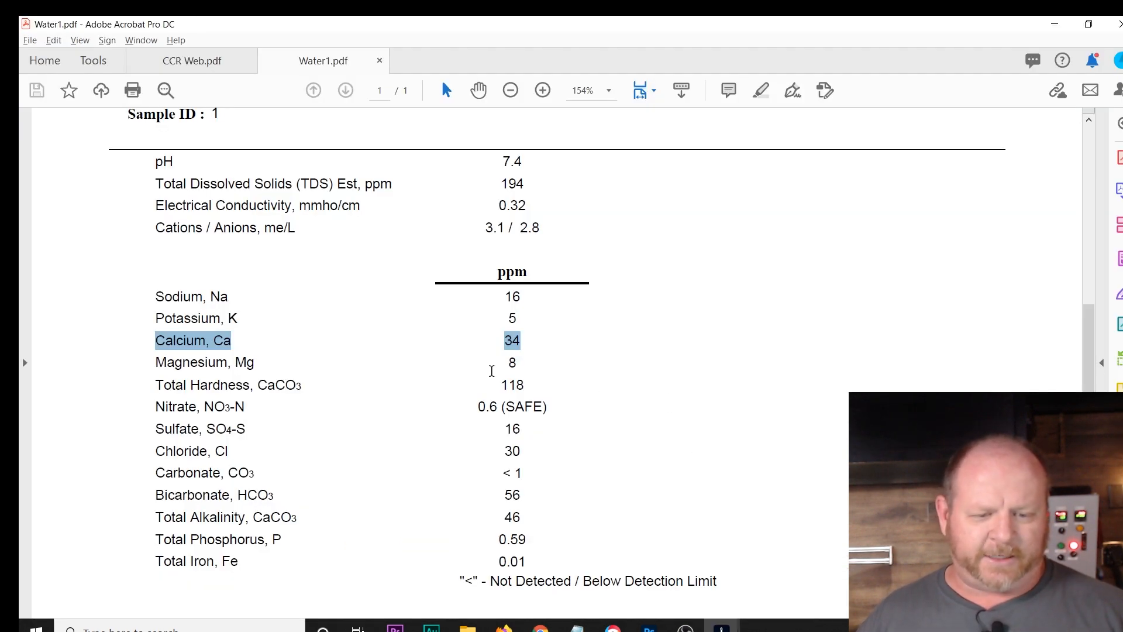
key("alt+Tab")
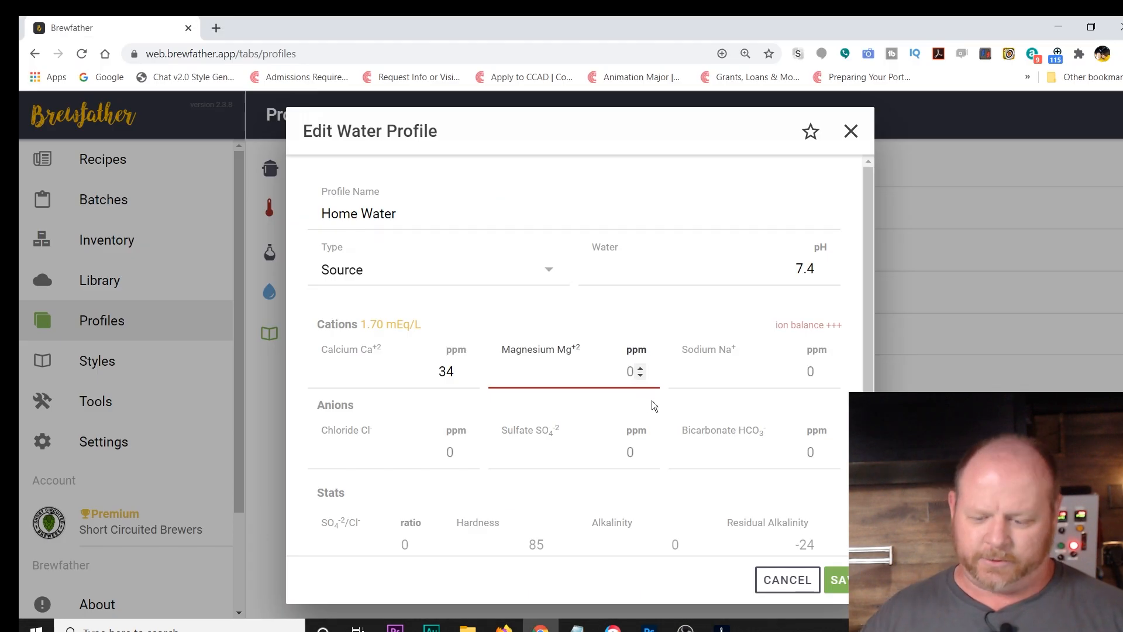
type("8")
- Check sodium in the Water1.pdf report and set the profile's sodium to 16 ppm in Brewfather
key("Tab")
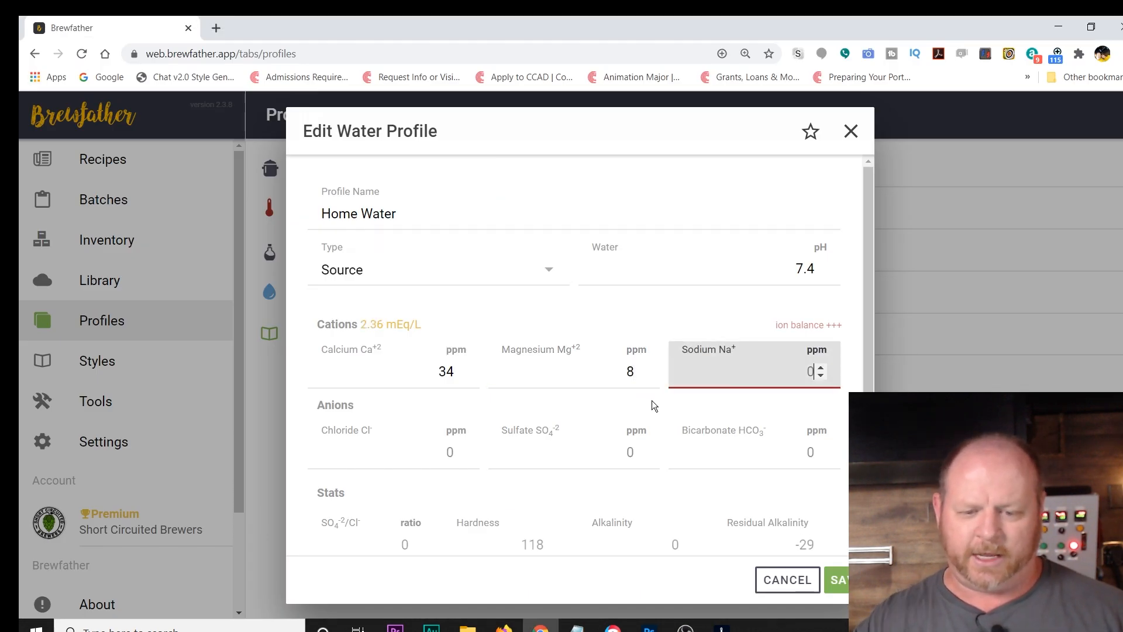
key("alt+Tab")
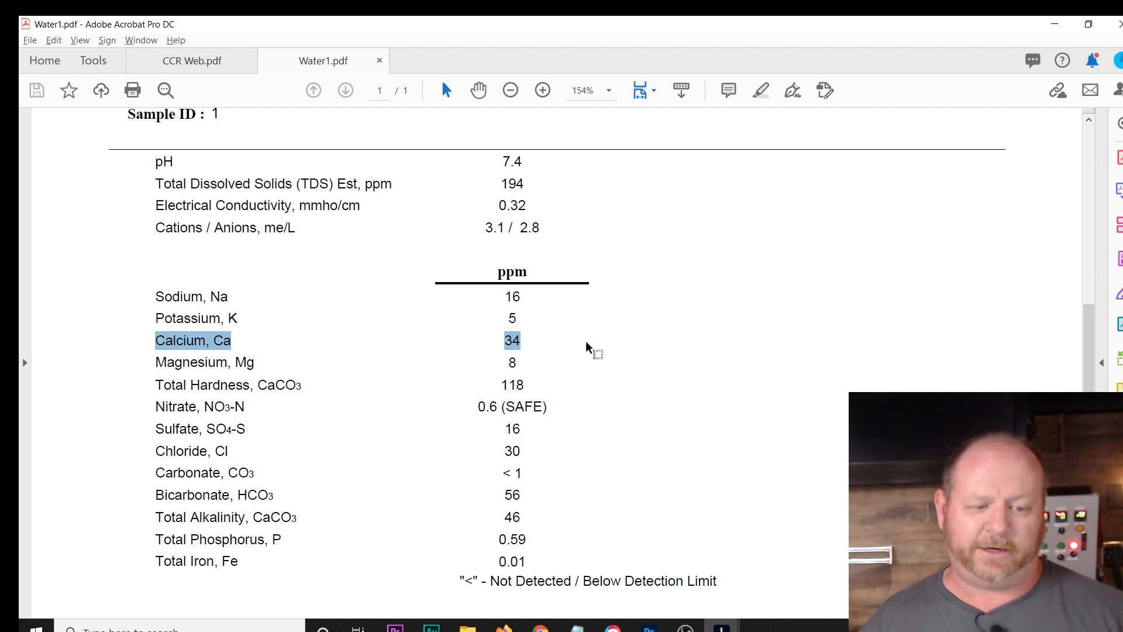
key("alt+Tab")
type("16")
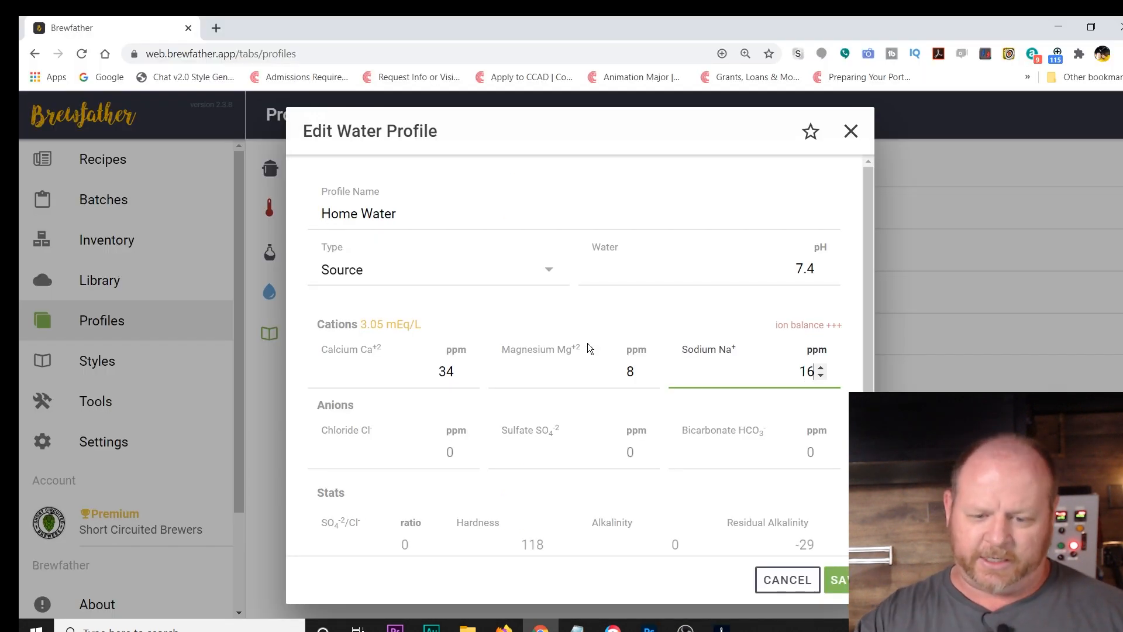
- Look up chloride in the Water1.pdf report in Acrobat and set the Home Water profile's chloride to 30 ppm in Brewfather
key("Tab")
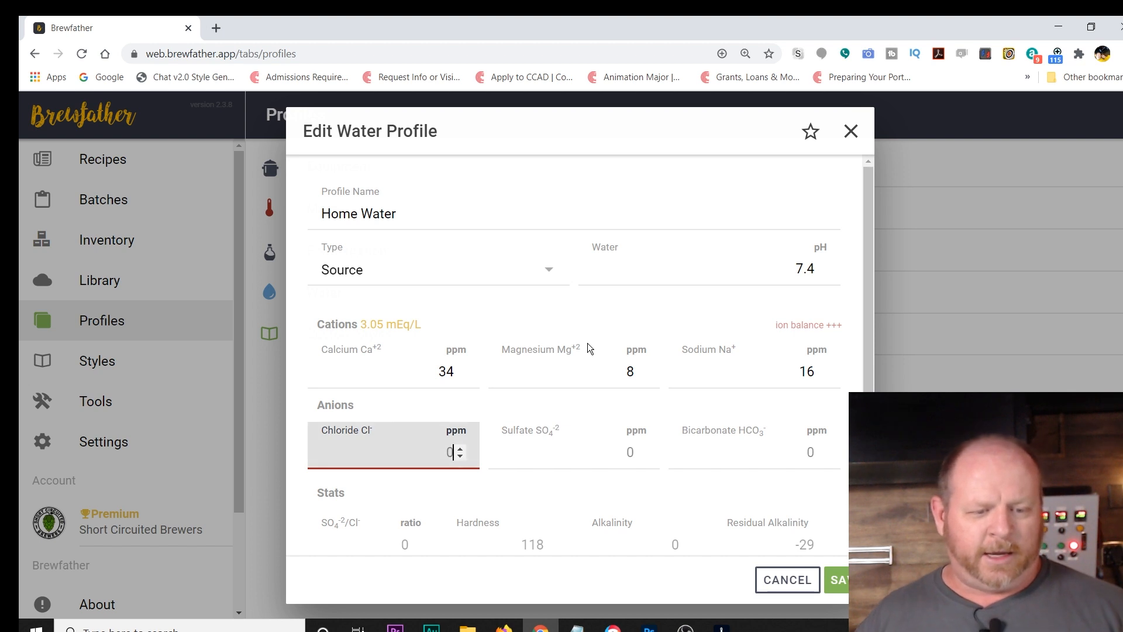
key("alt+Tab")
left_click_drag(157, 454, 537, 447)
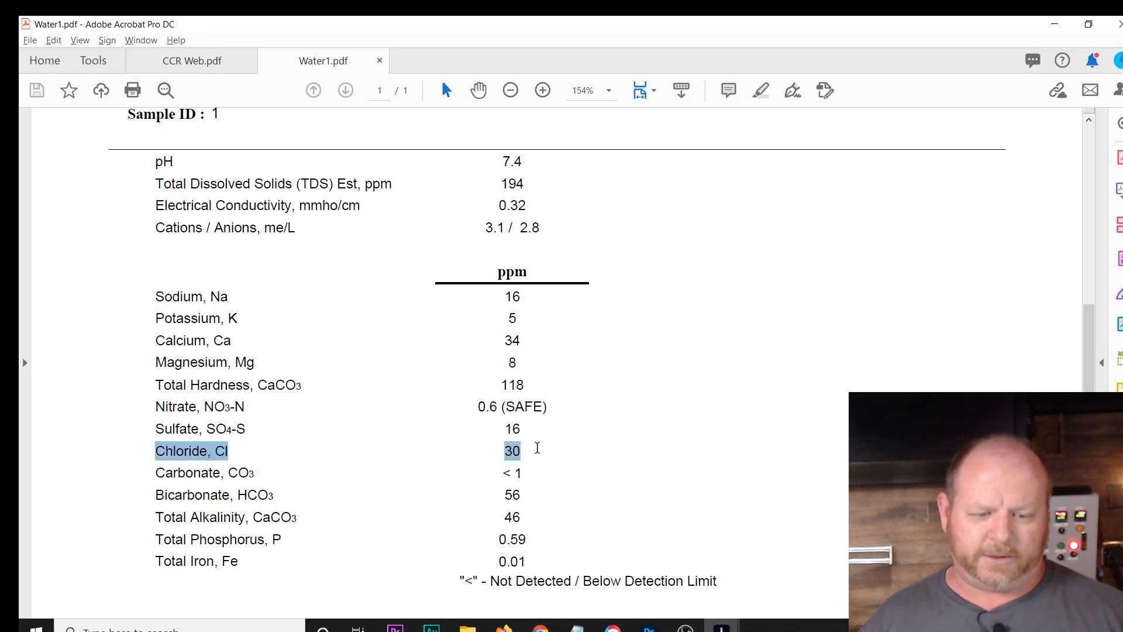
key("alt+Tab")
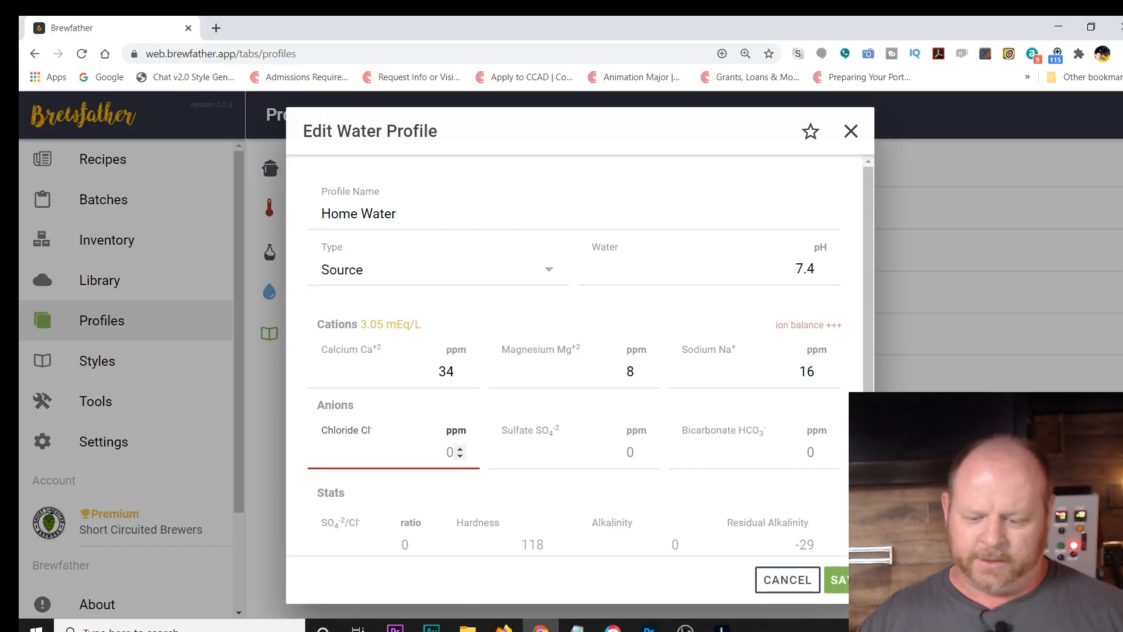
type("30")
- Check sulfate in the Water1.pdf report and set the profile's sulfate to 16 ppm in Brewfather
key("Tab")
key("alt+Tab")
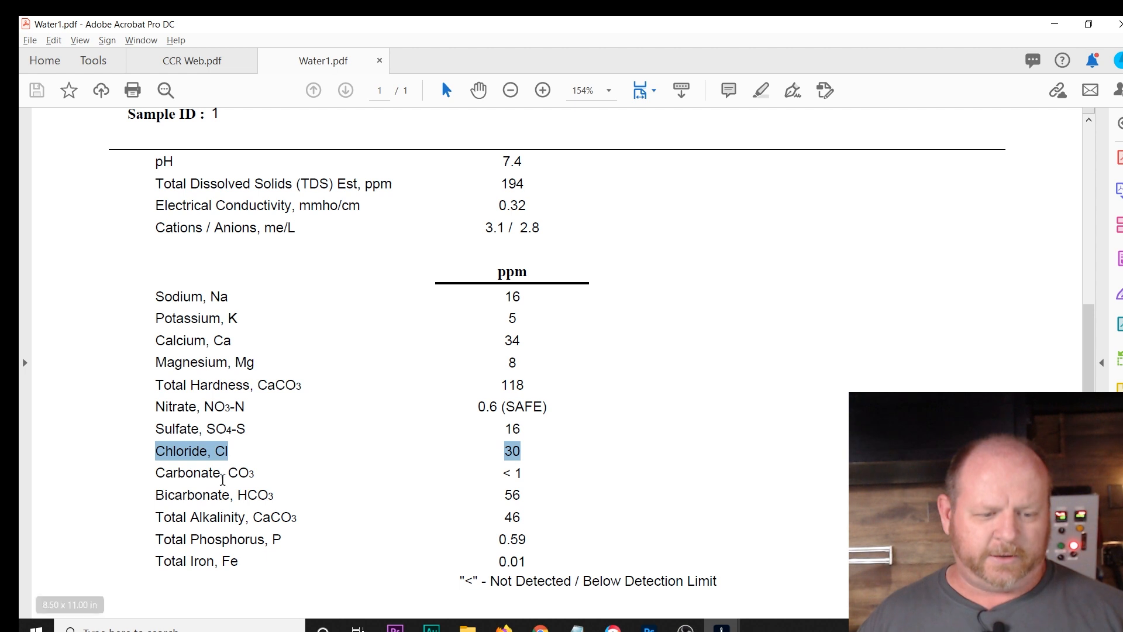
left_click_drag(156, 428, 514, 431)
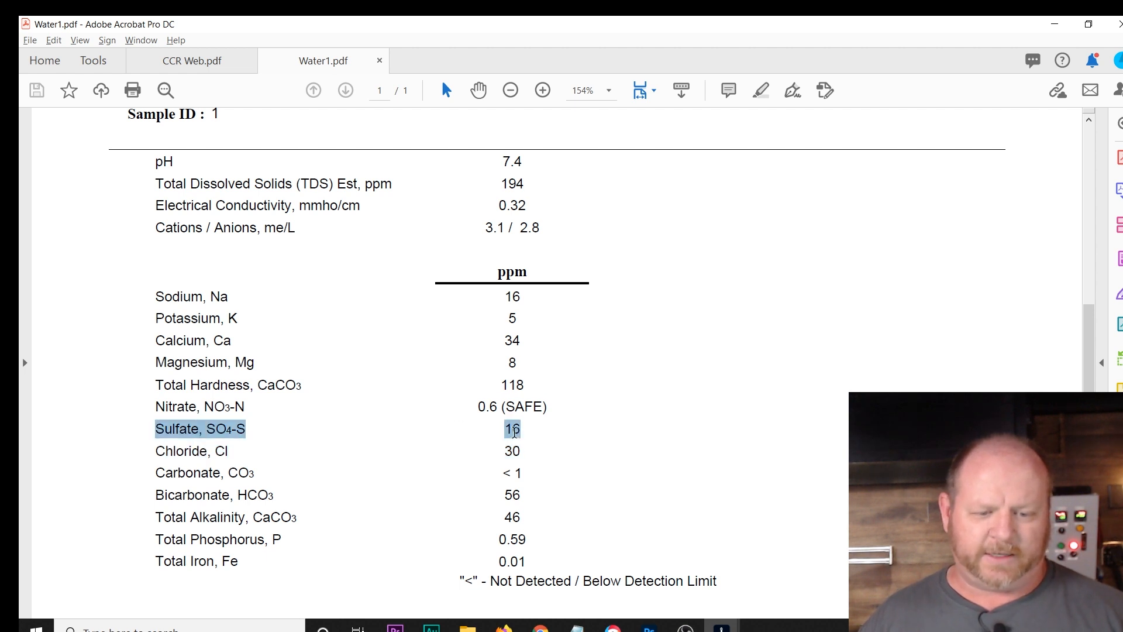
key("alt+Tab")
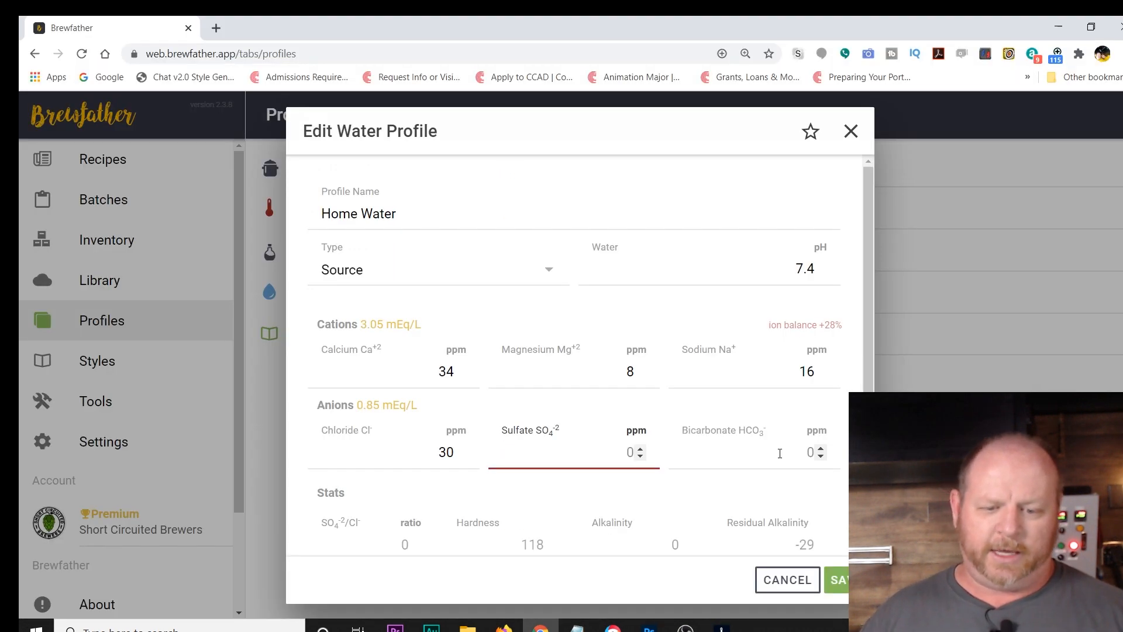
type("16")
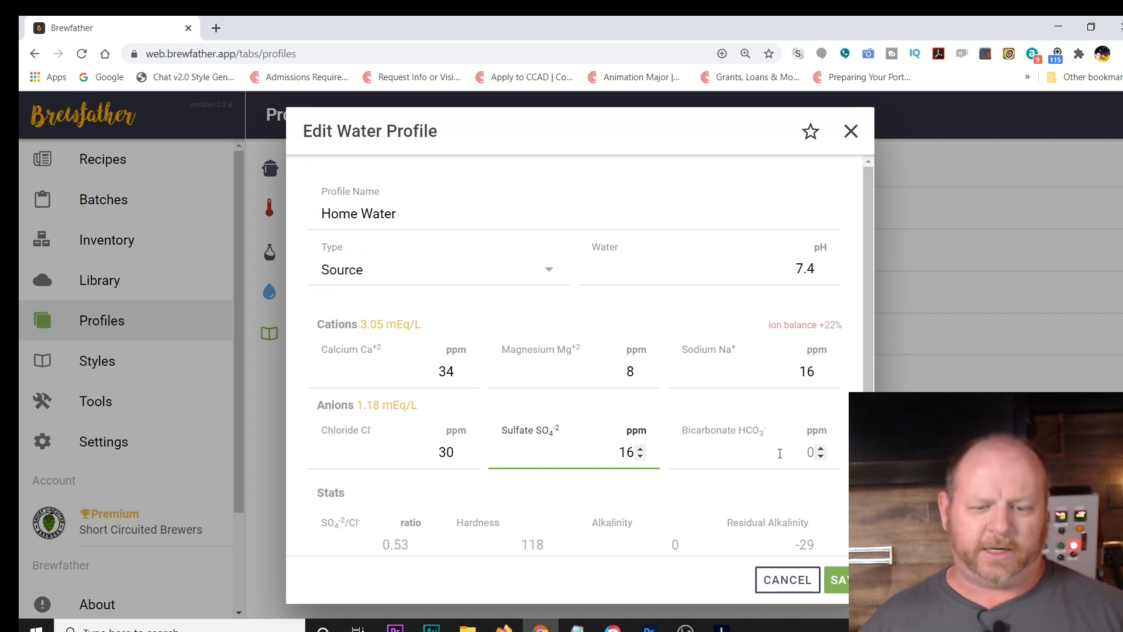
- Check bicarbonate in the Water1.pdf report and set the profile's bicarbonate to 56 ppm in Brewfather
left_click(746, 445)
key("alt+Tab")
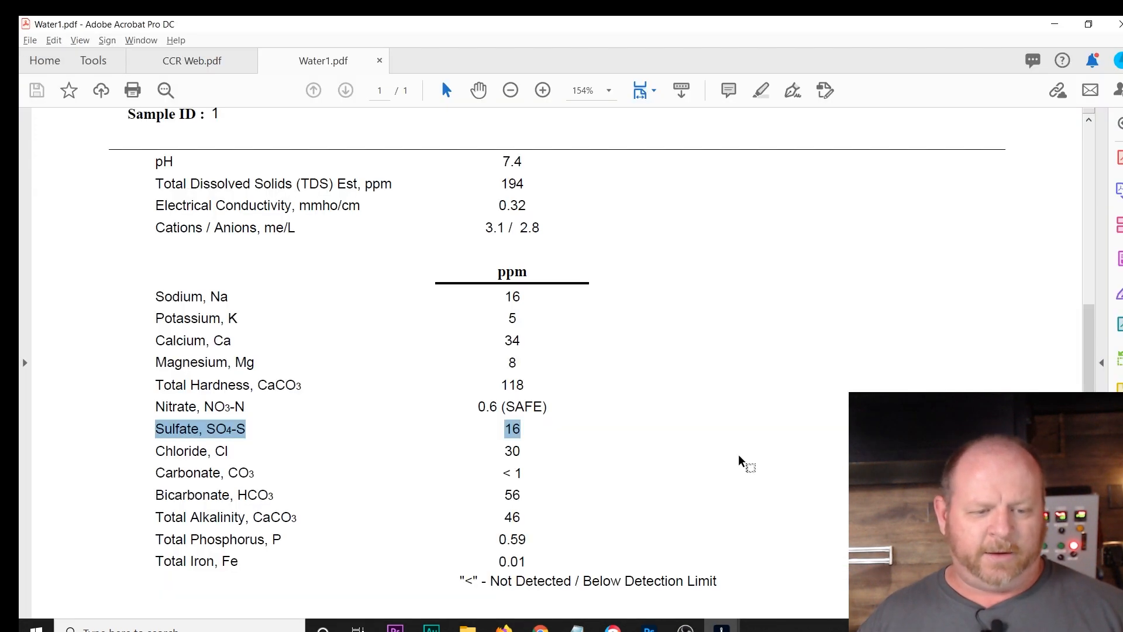
left_click_drag(156, 495, 497, 491)
key("alt+Tab")
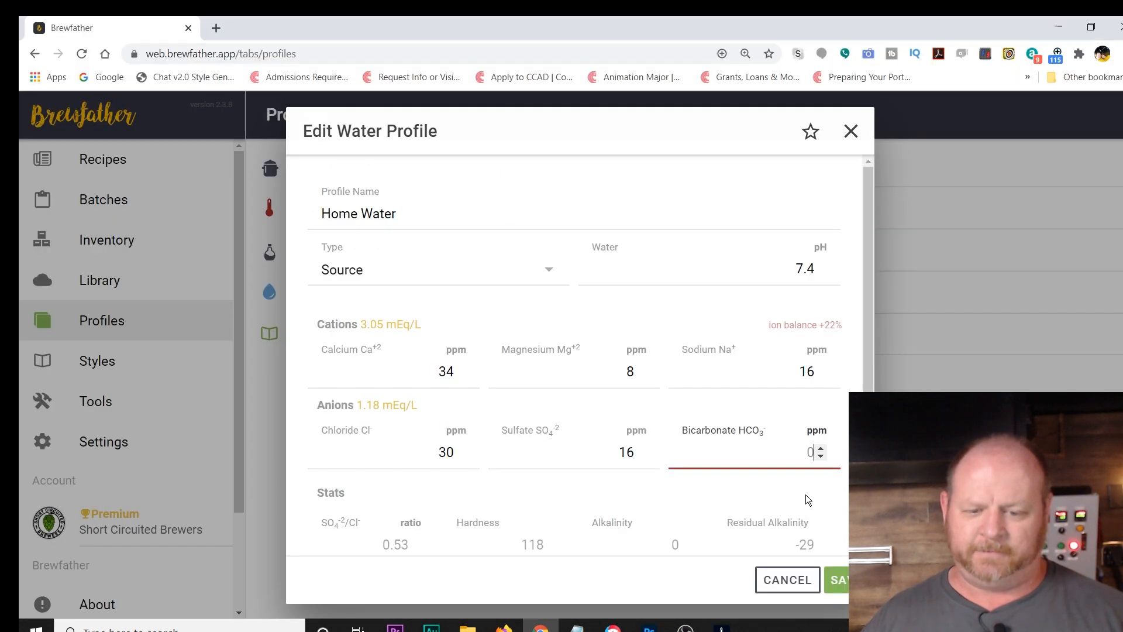
type("56")
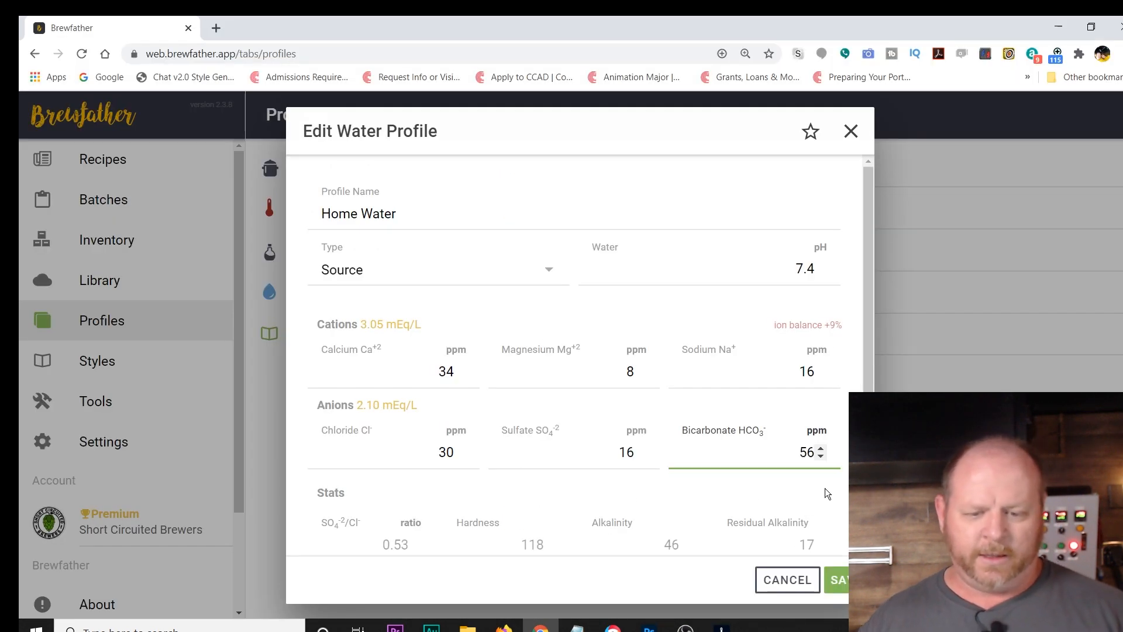
- Mark the Home Water profile as a favorite, save it, and close the water profile list
left_click_drag(869, 332, 874, 386)
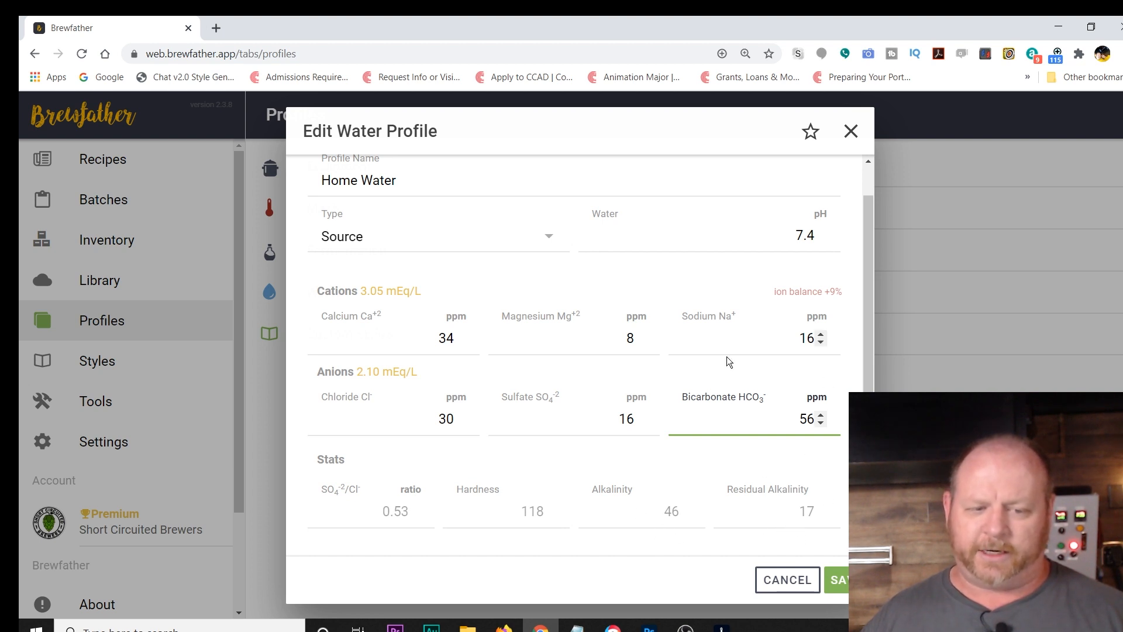
scroll(859, 353, "up", 1)
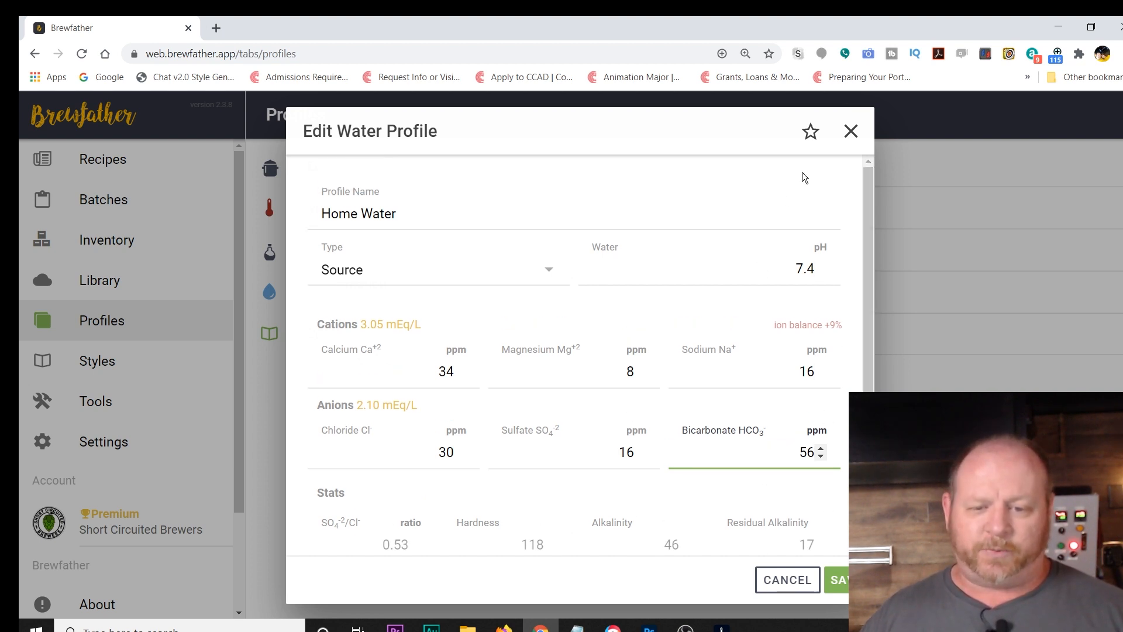
left_click(811, 132)
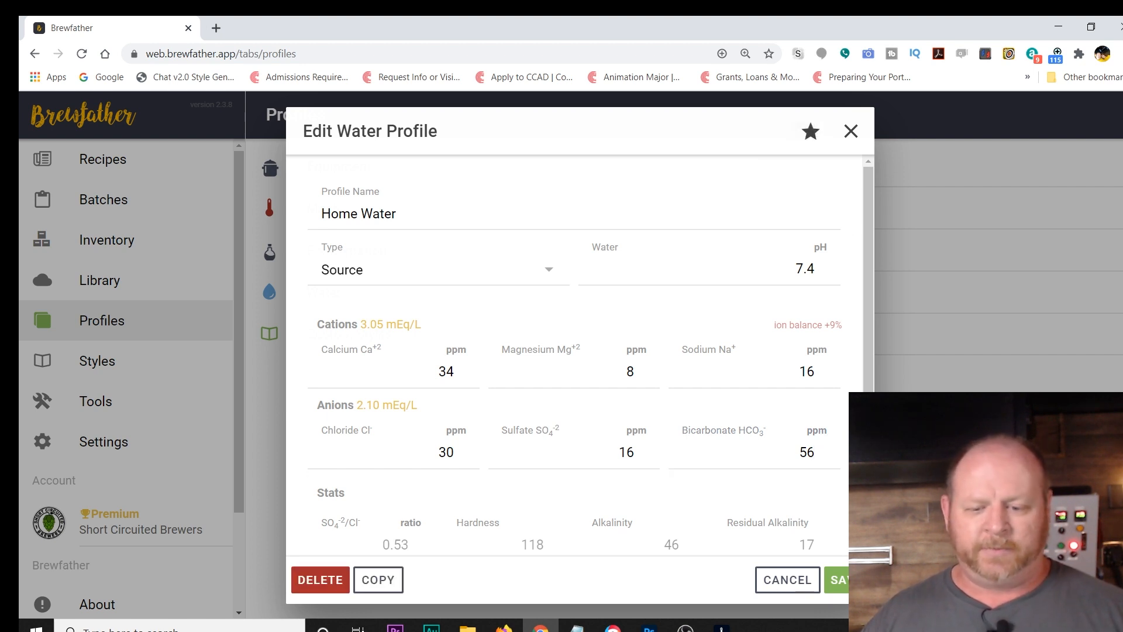
left_click(839, 579)
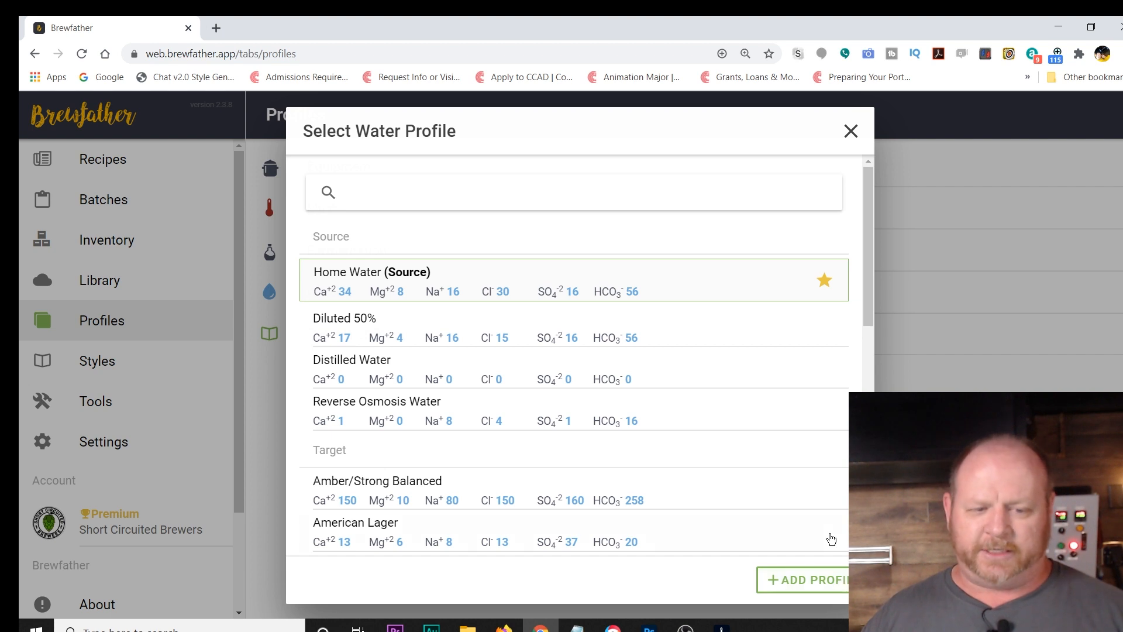
left_click(851, 132)
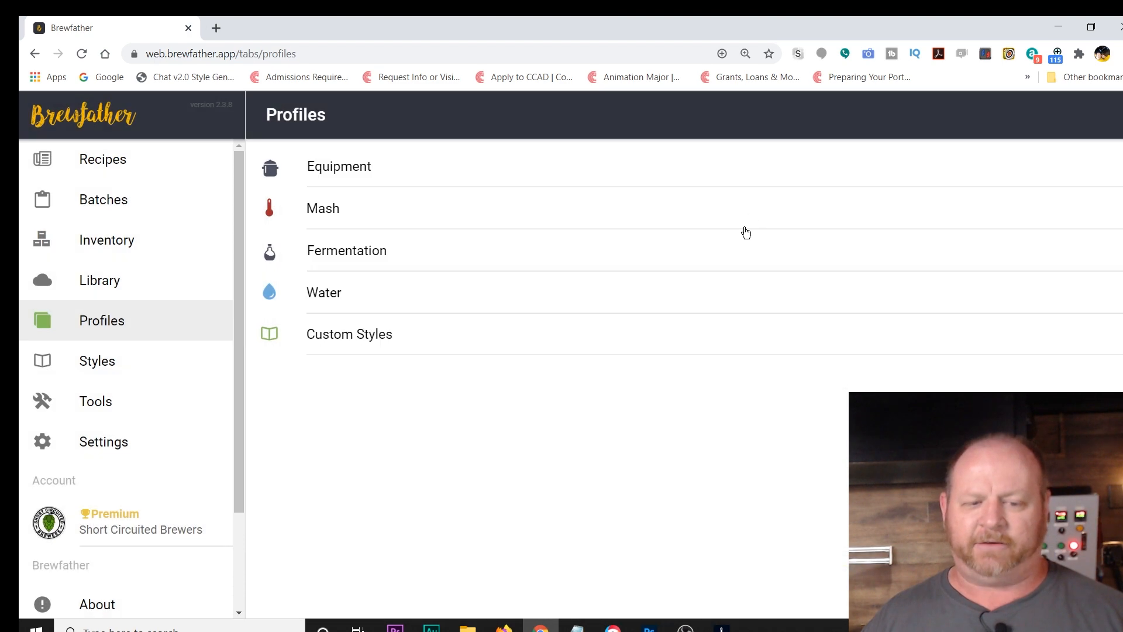
- Open the Not not Corona recipe and bring up its water calculator
left_click(106, 153)
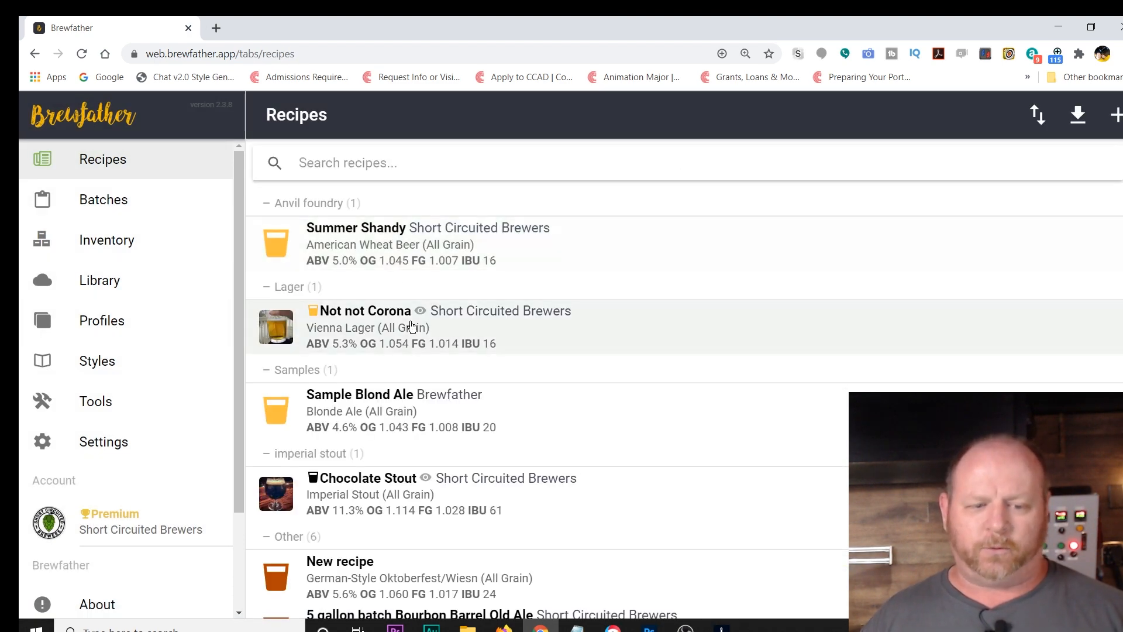
left_click(412, 324)
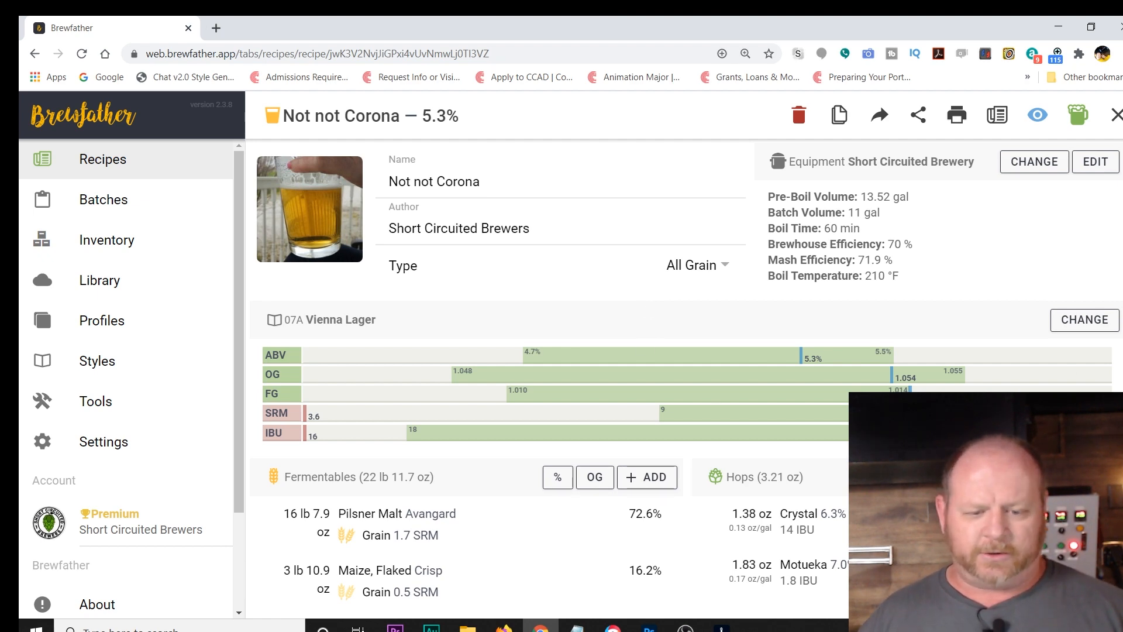
scroll(547, 380, "down", 15)
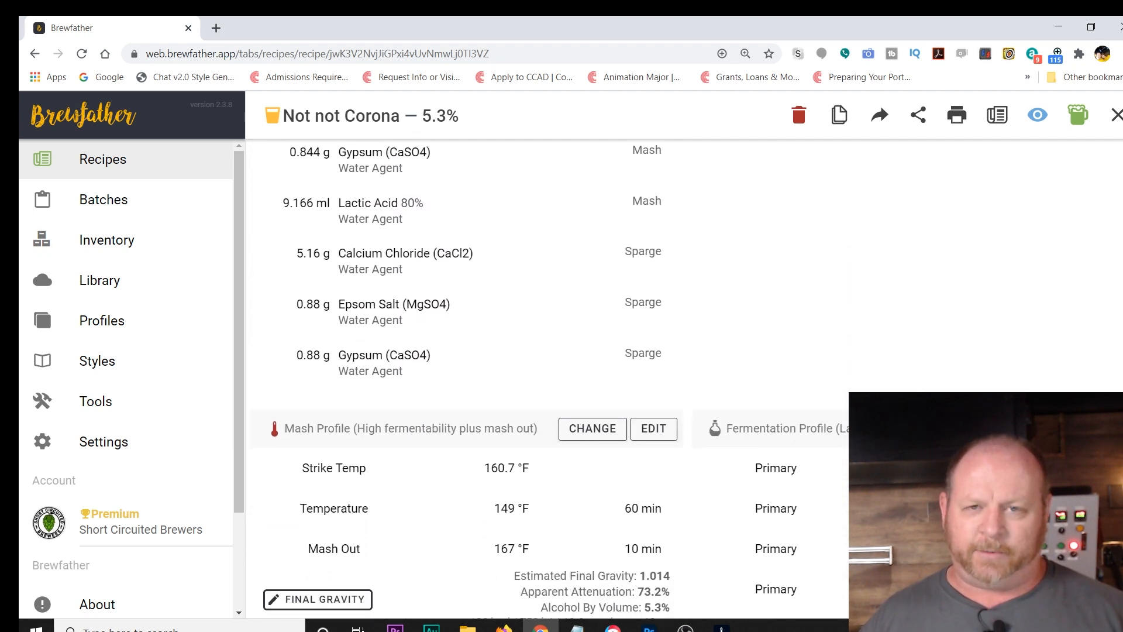
scroll(547, 381, "down", 1)
scroll(547, 380, "down", 2)
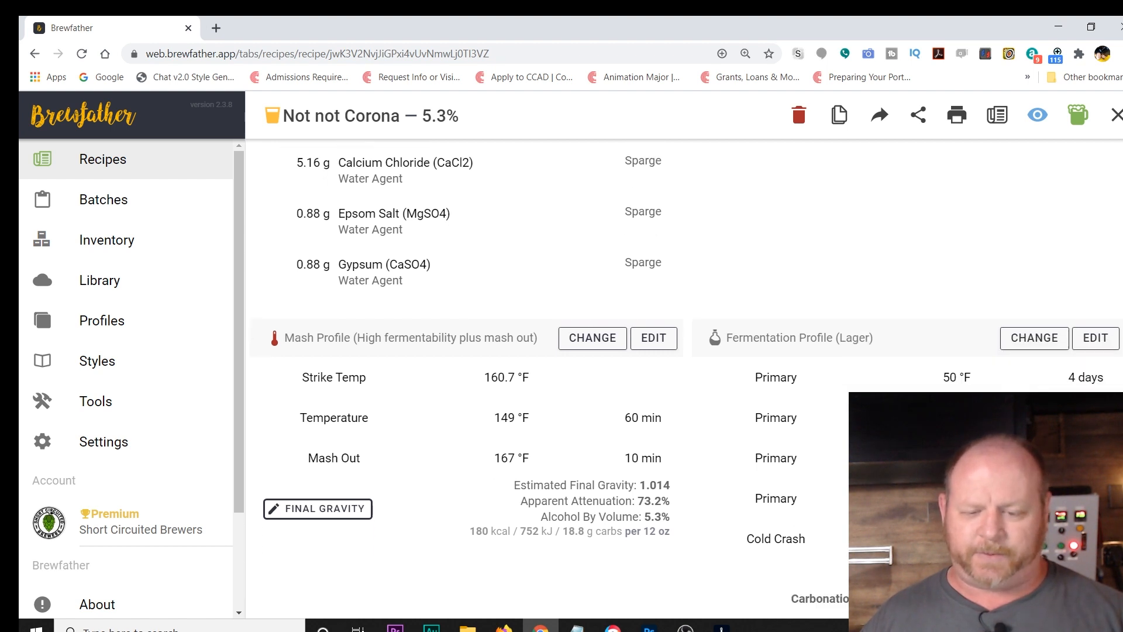
scroll(547, 380, "down", 1)
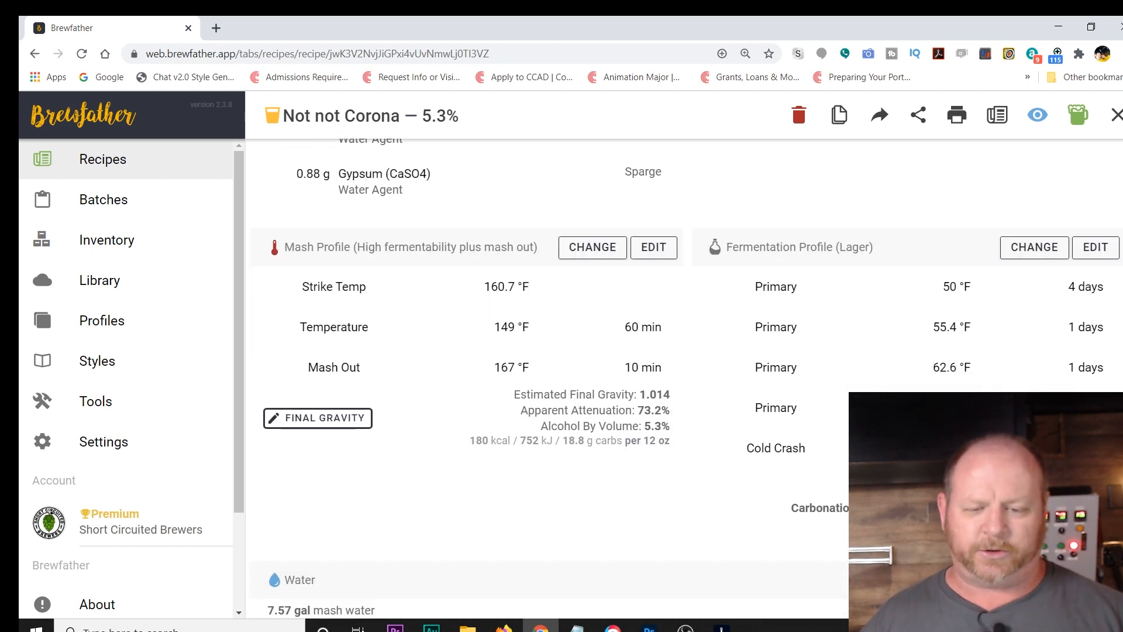
scroll(547, 380, "down", 3)
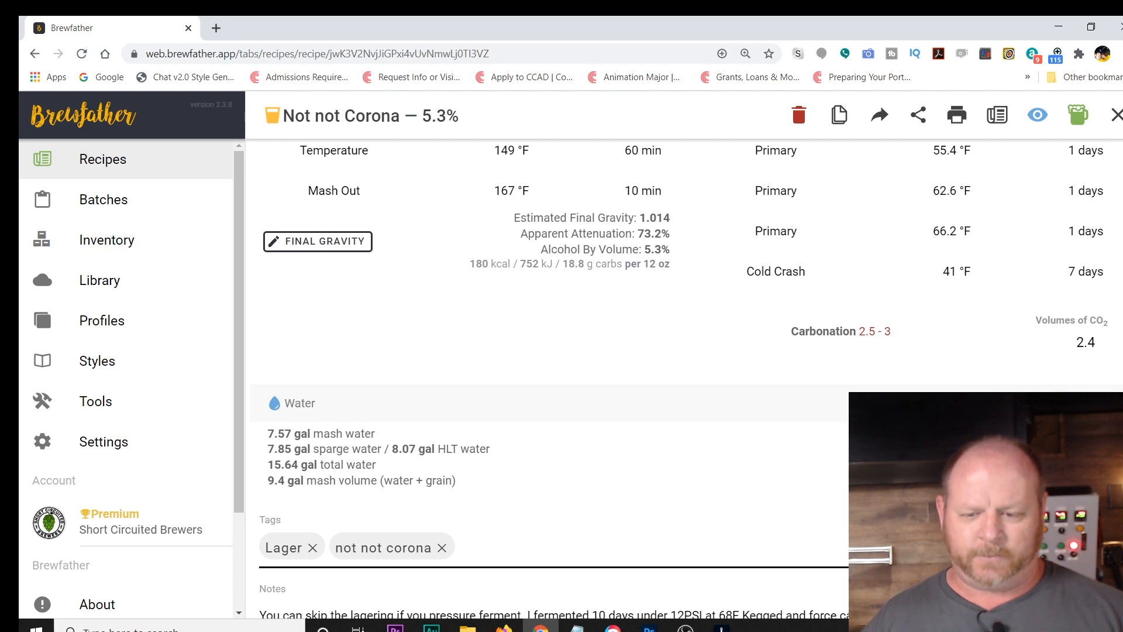
left_click(1070, 402)
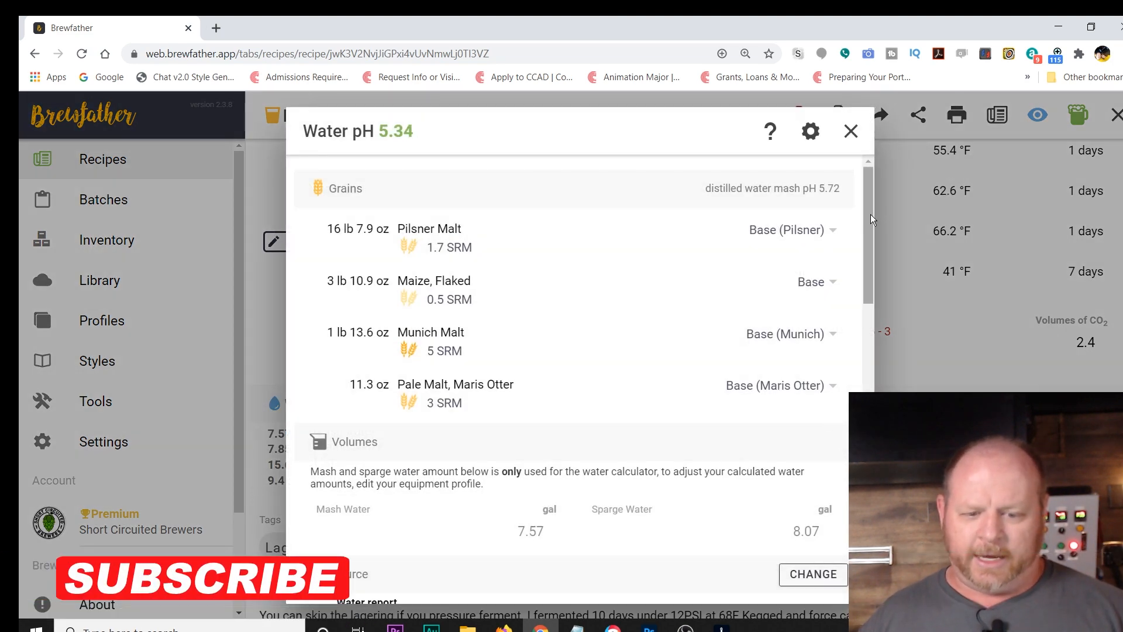
- Change the recipe's source water to the Home Water profile and close the water calculator
left_click_drag(870, 215, 880, 318)
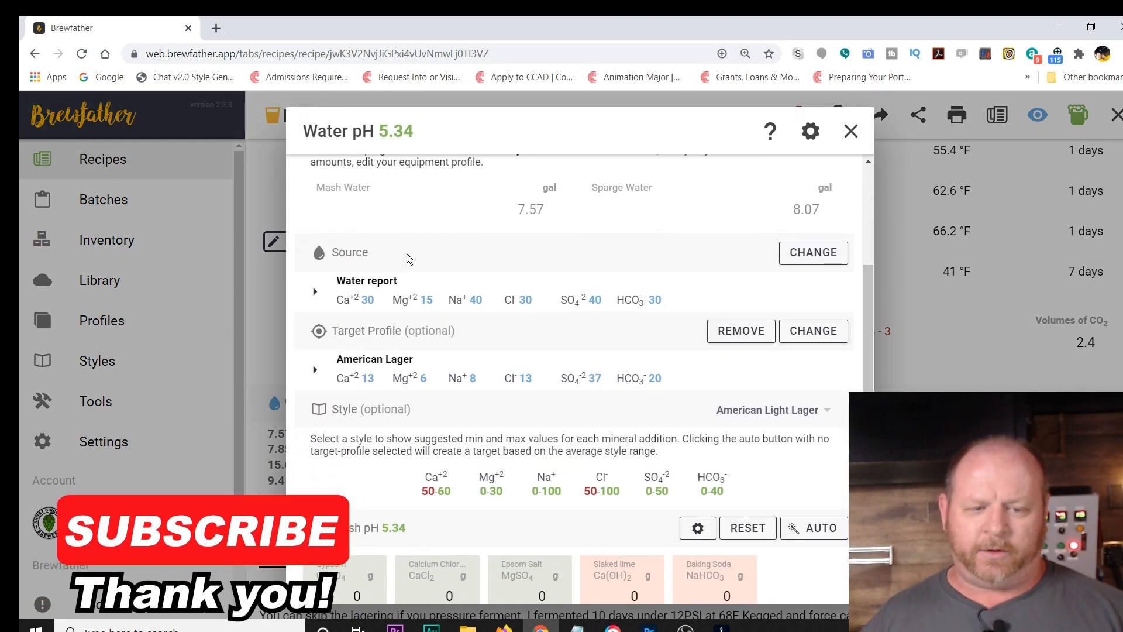
left_click(822, 260)
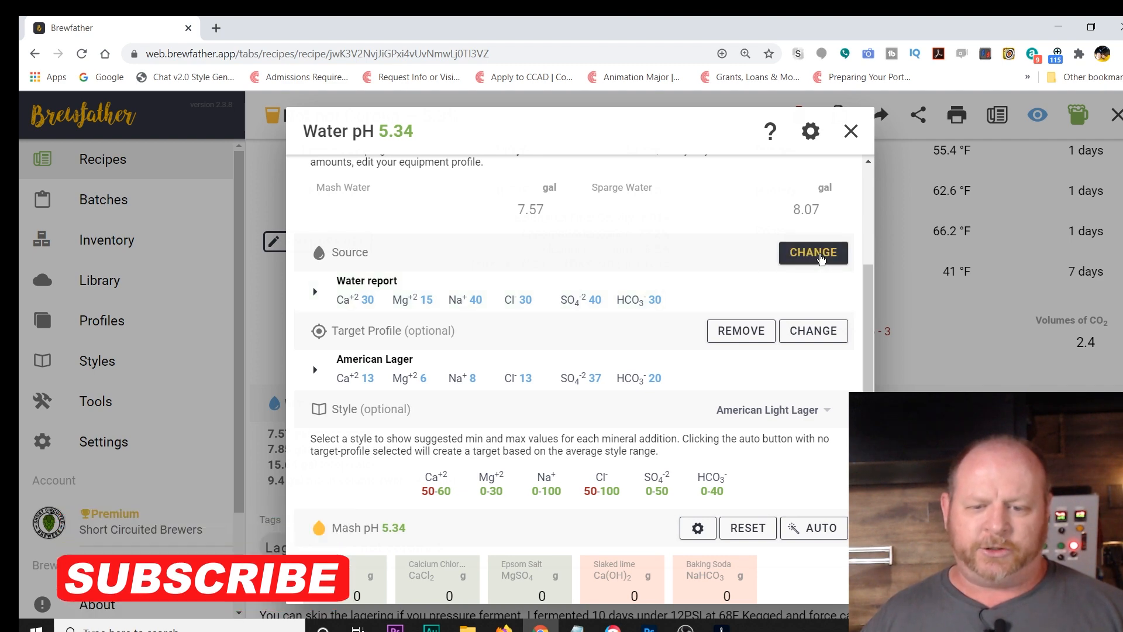
left_click(817, 259)
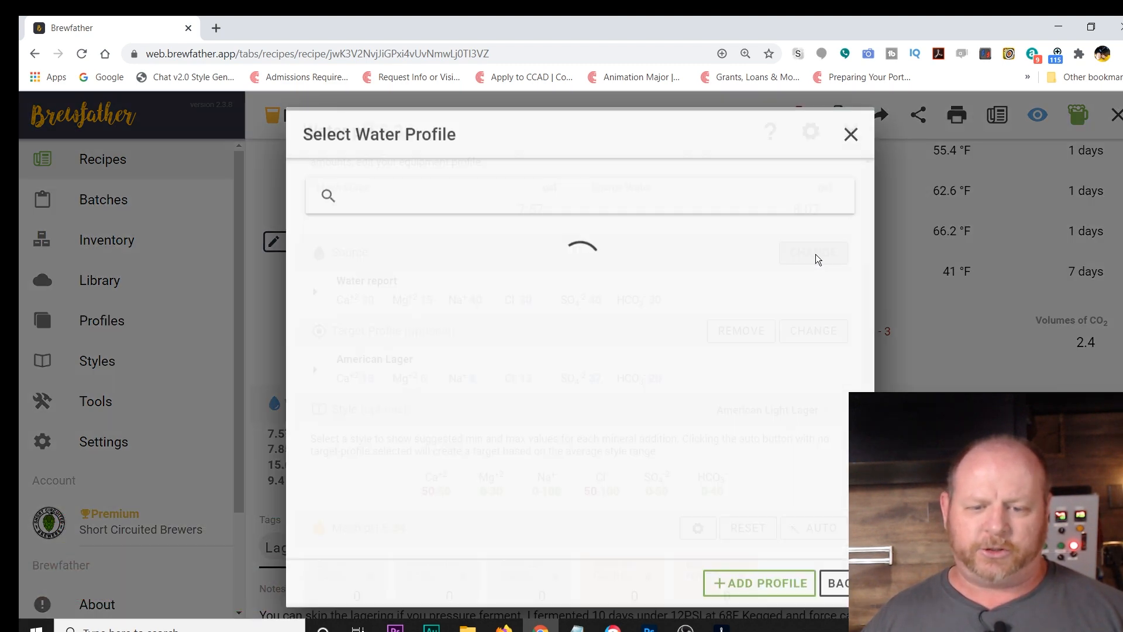
left_click(446, 287)
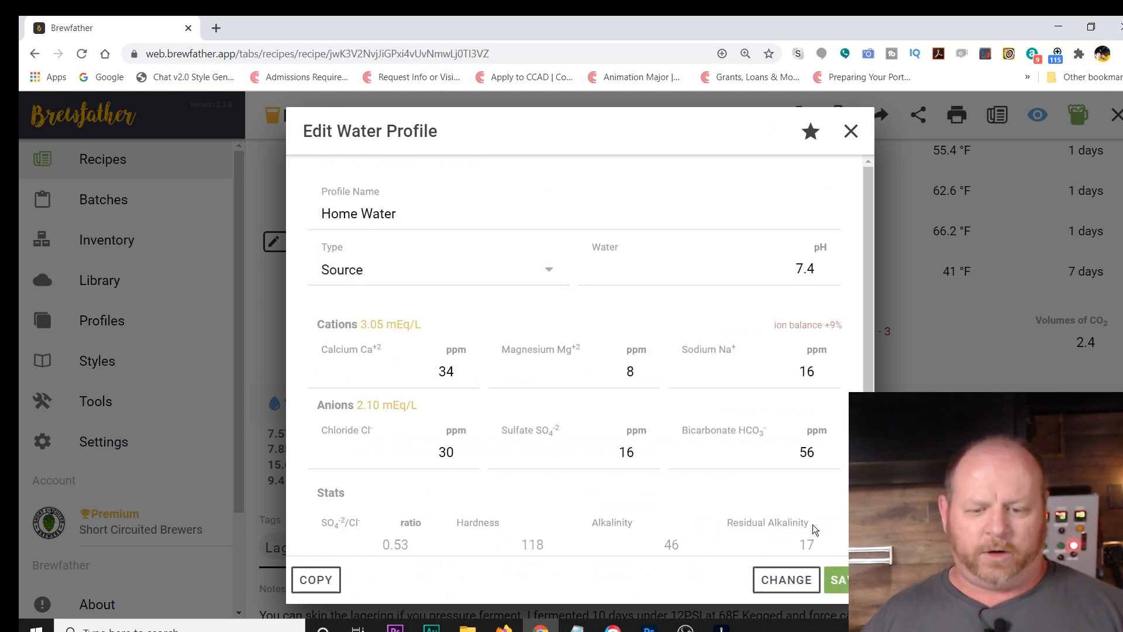
left_click(840, 580)
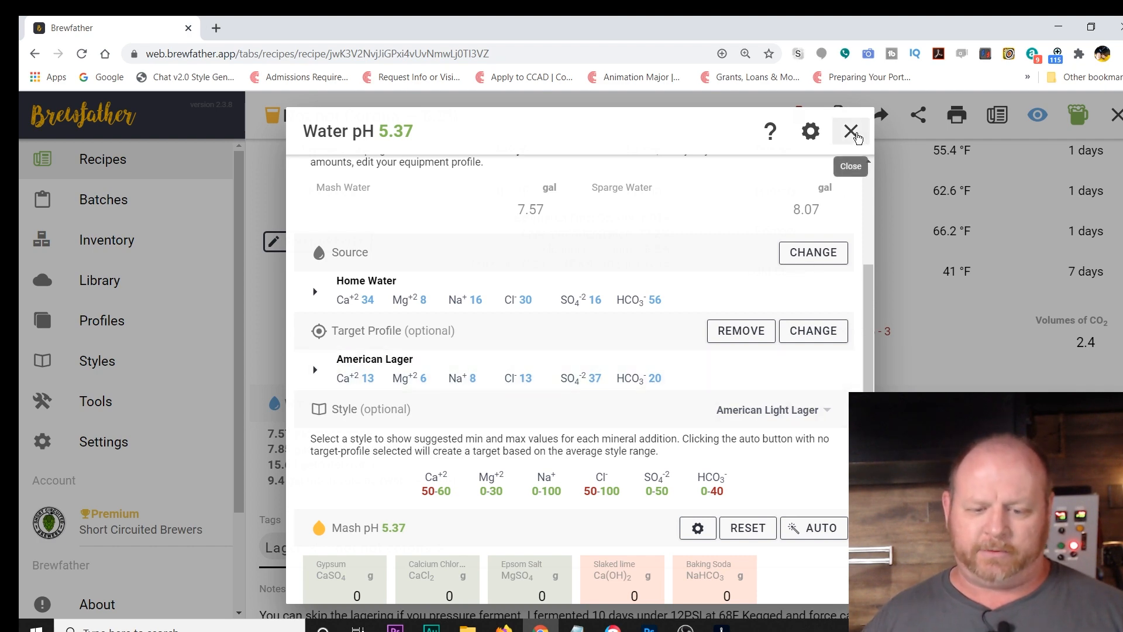
left_click(851, 131)
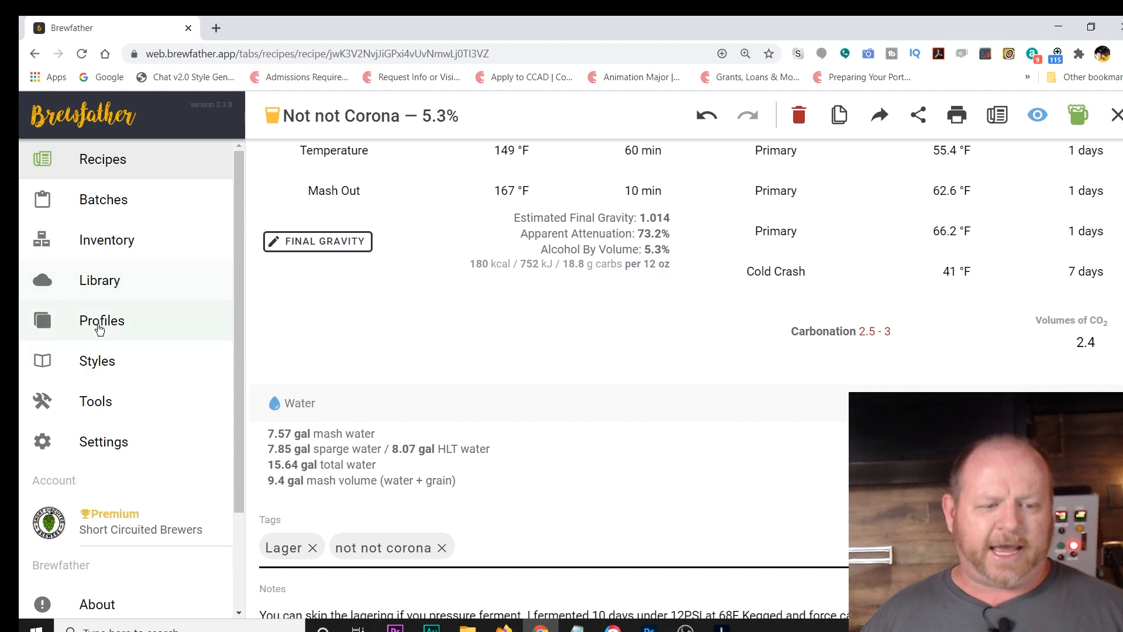
- Review the source entries in the list of saved water profiles
left_click(138, 328)
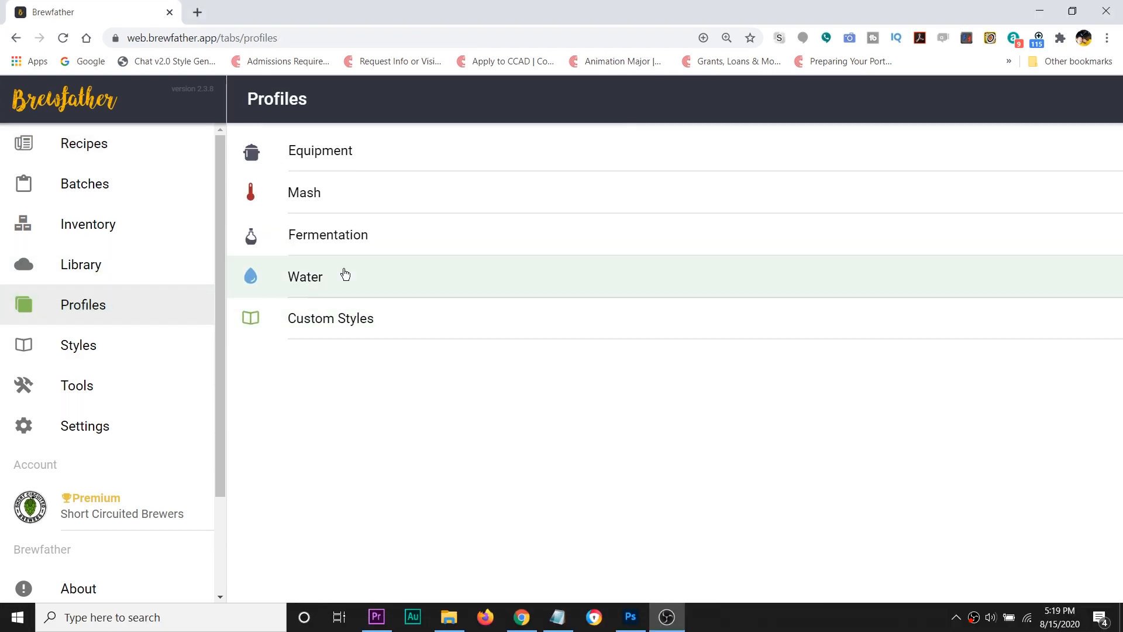
left_click(364, 290)
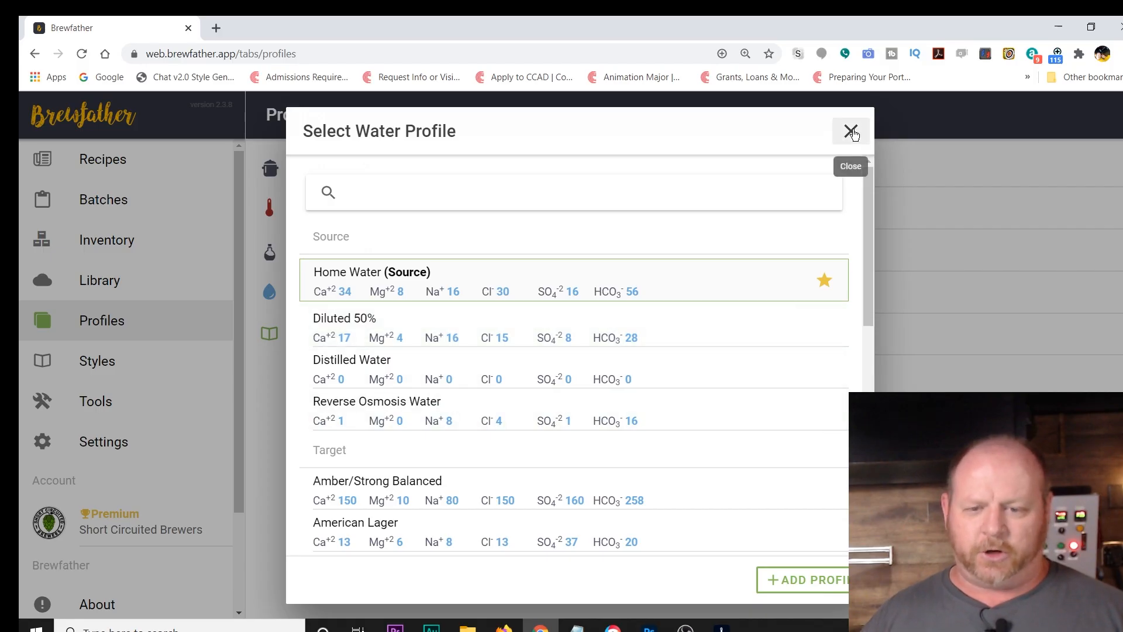
left_click(851, 131)
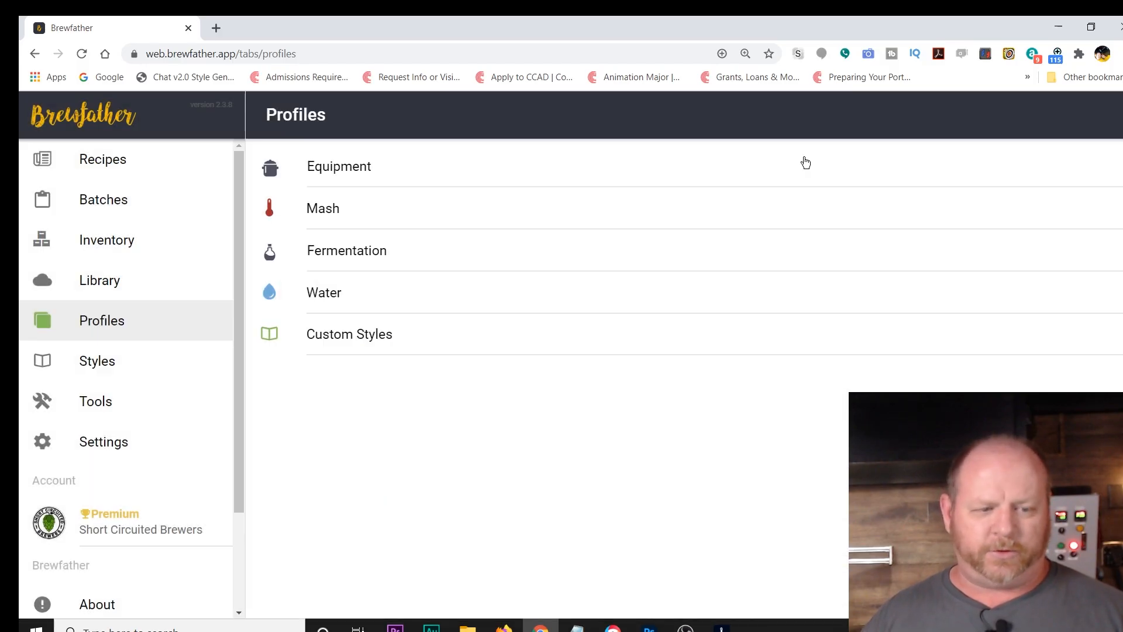
- In the Not not Corona recipe's water calculator, change the source water to the Diluted 50% profile
left_click(99, 160)
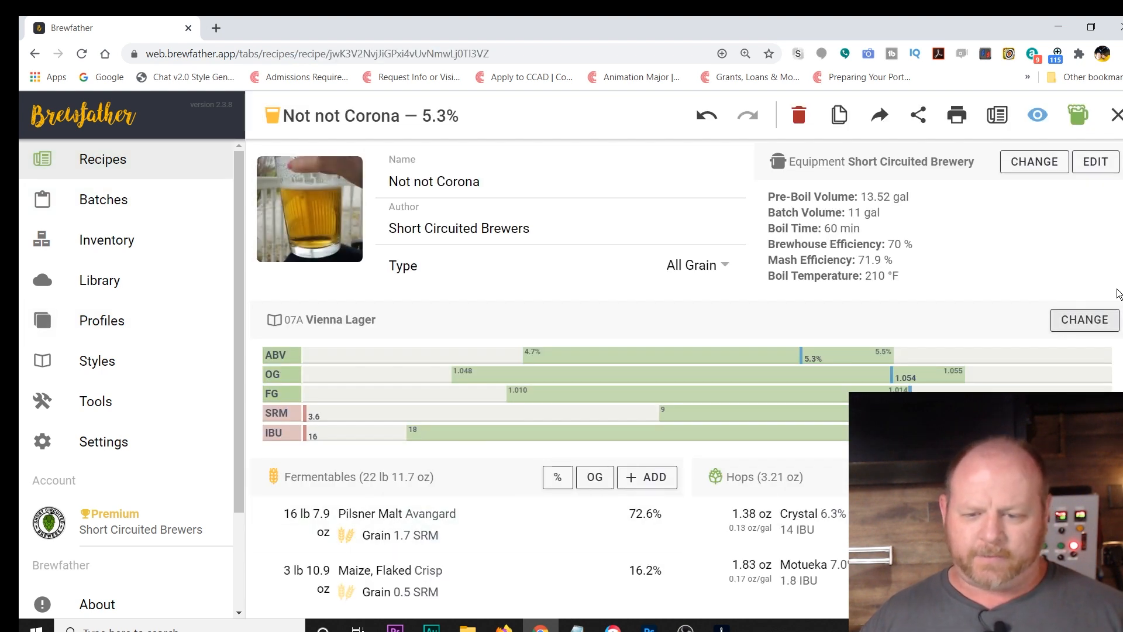
scroll(547, 381, "down", 20)
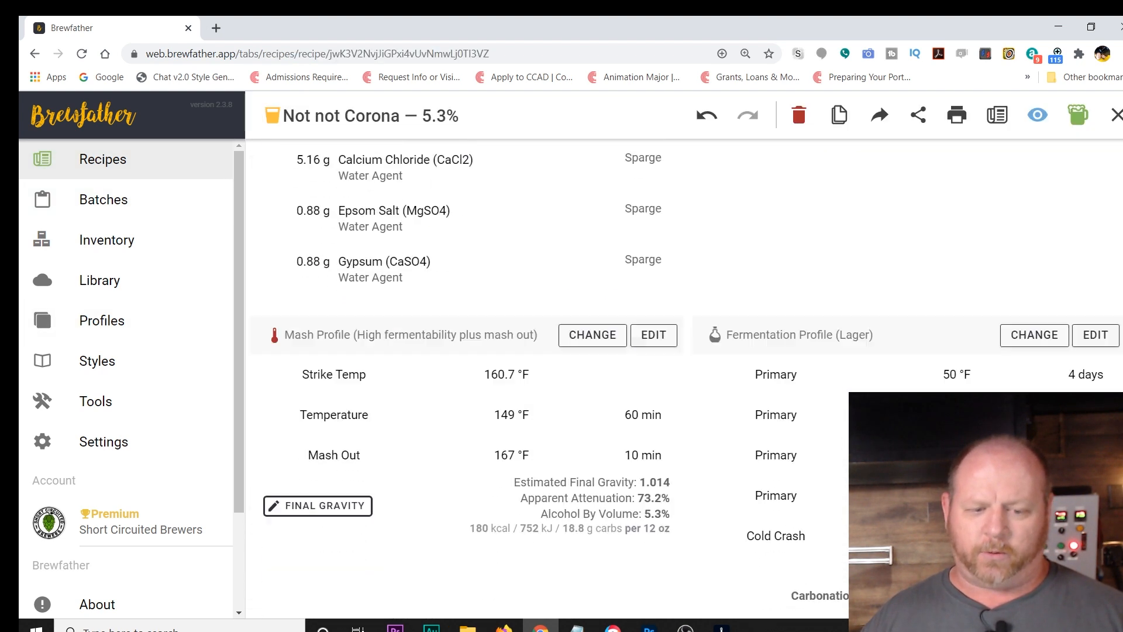
scroll(546, 380, "down", 1)
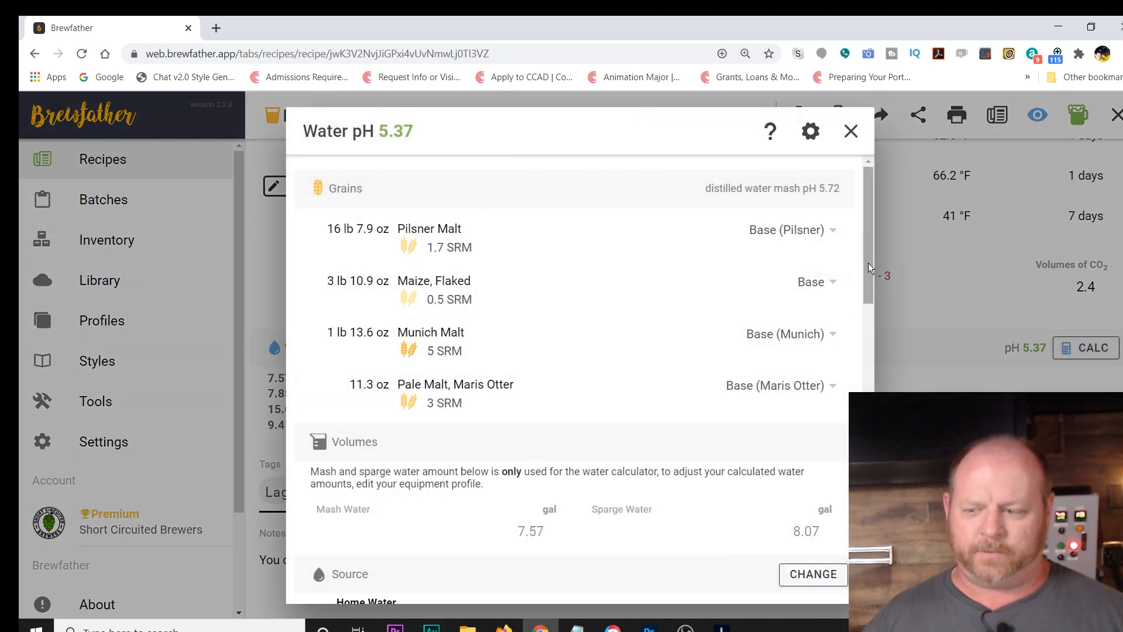
left_click_drag(870, 266, 887, 367)
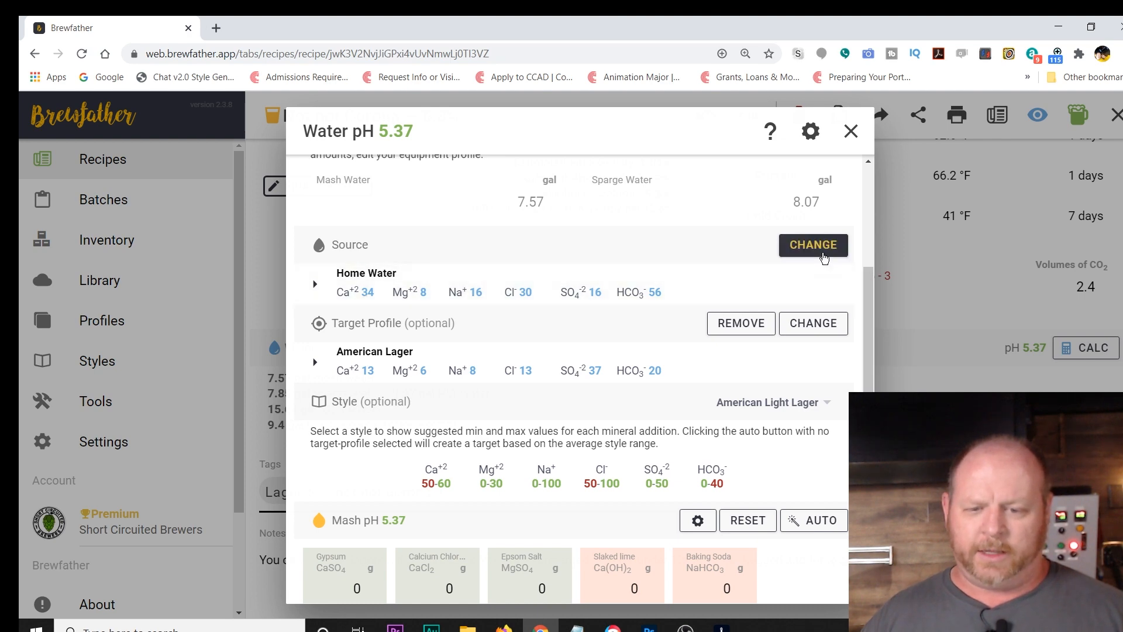
left_click(824, 255)
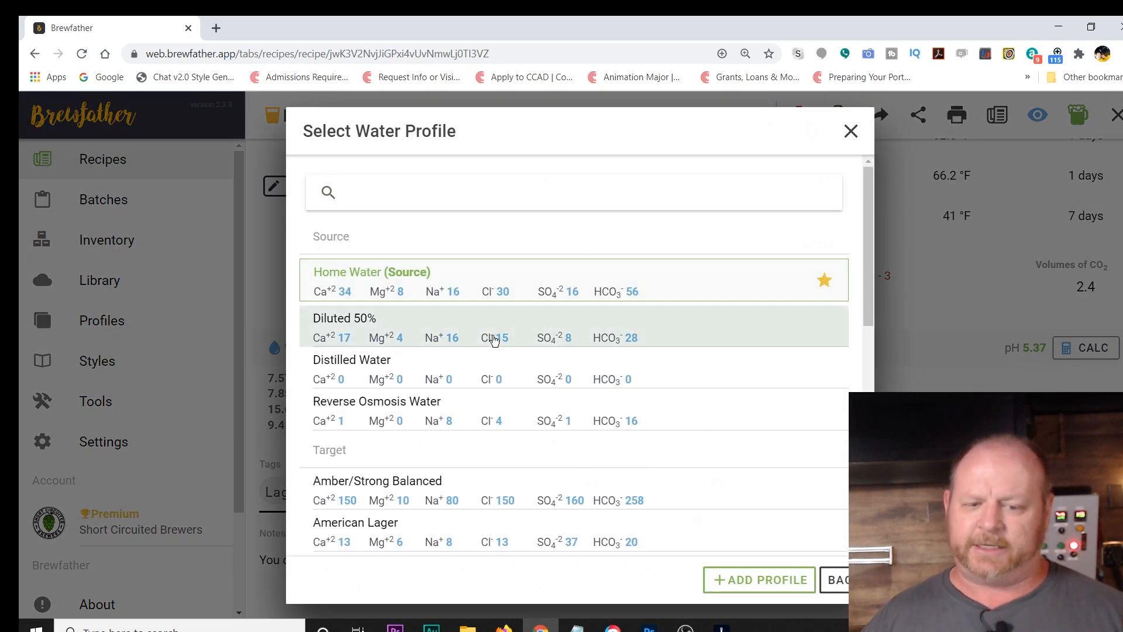
left_click(494, 340)
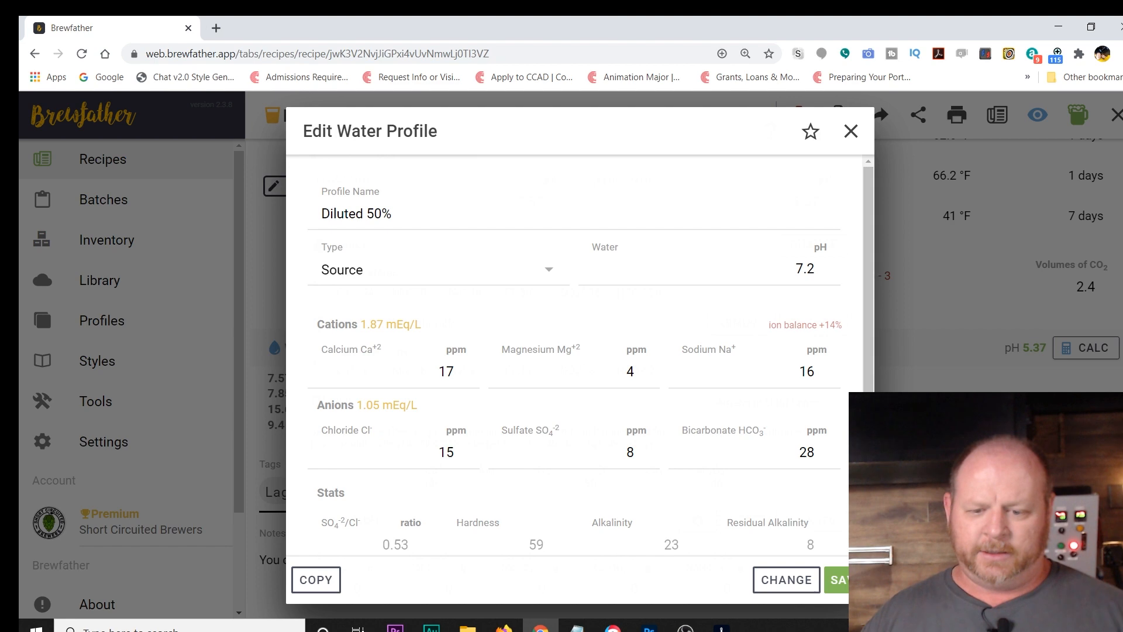
left_click(839, 580)
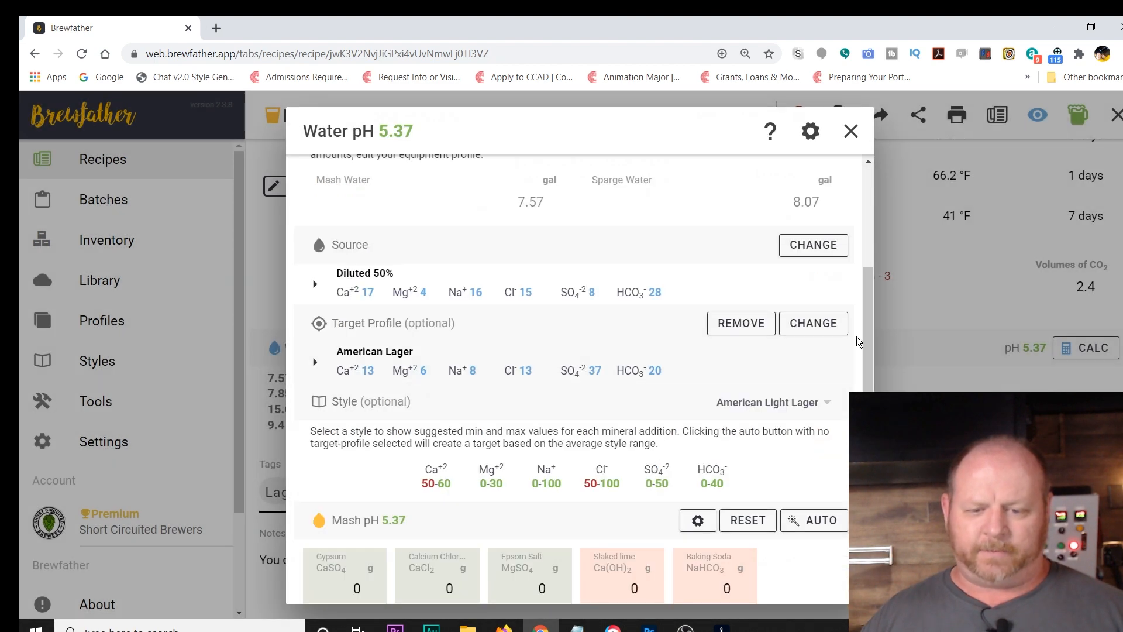
left_click_drag(868, 339, 871, 370)
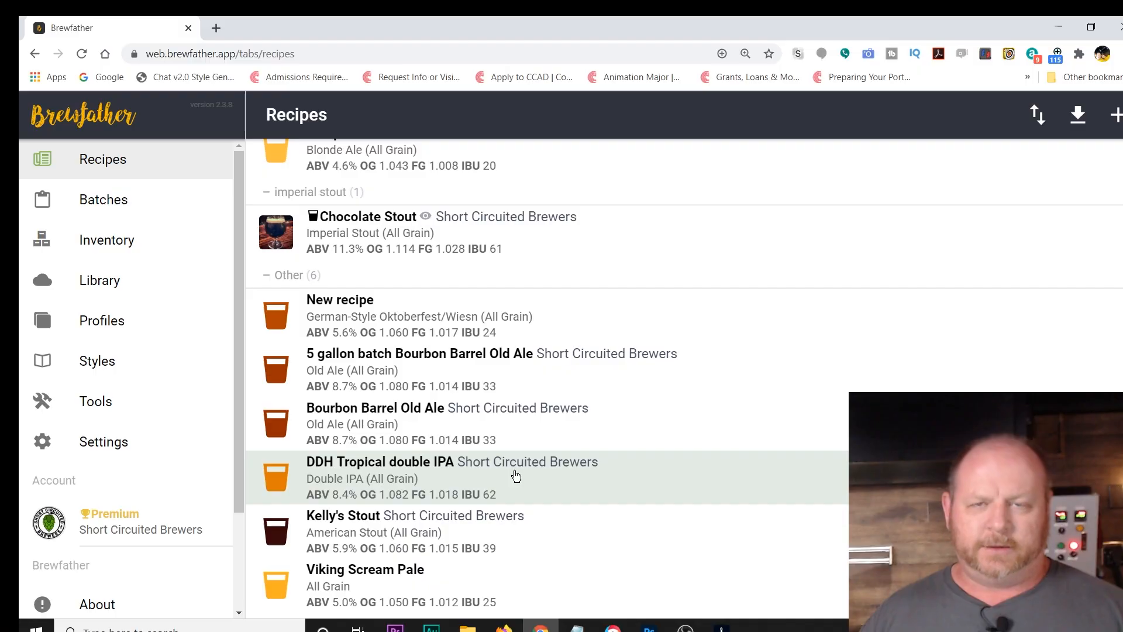
- Open the DDH Tropical double IPA recipe and change the source water in its water calculator to the Home Water profile
left_click(525, 477)
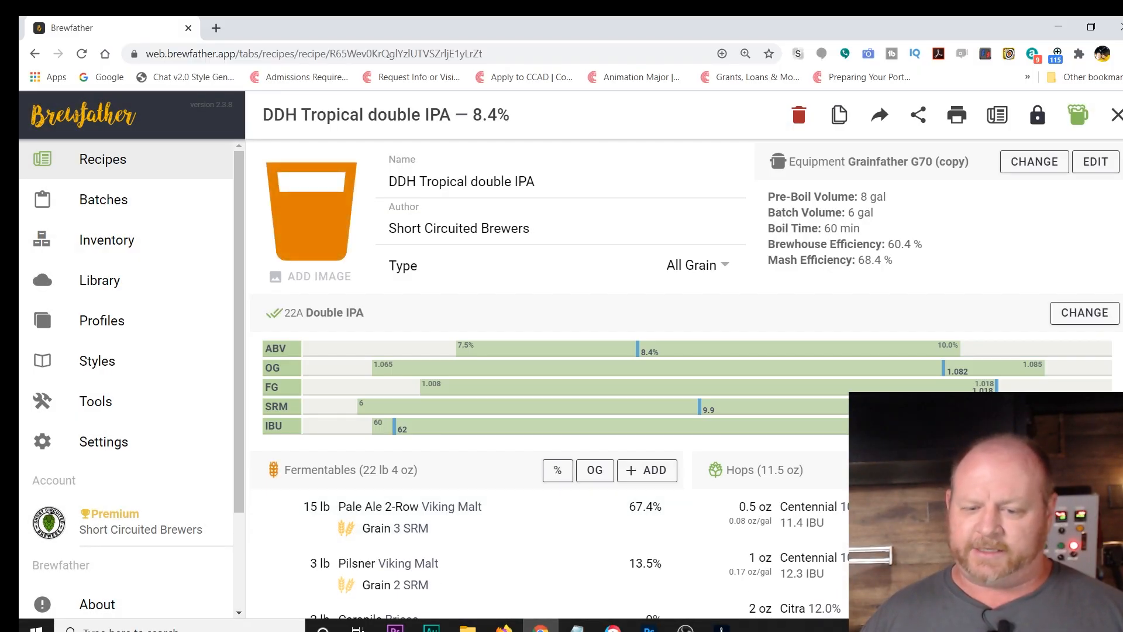
scroll(544, 380, "down", 15)
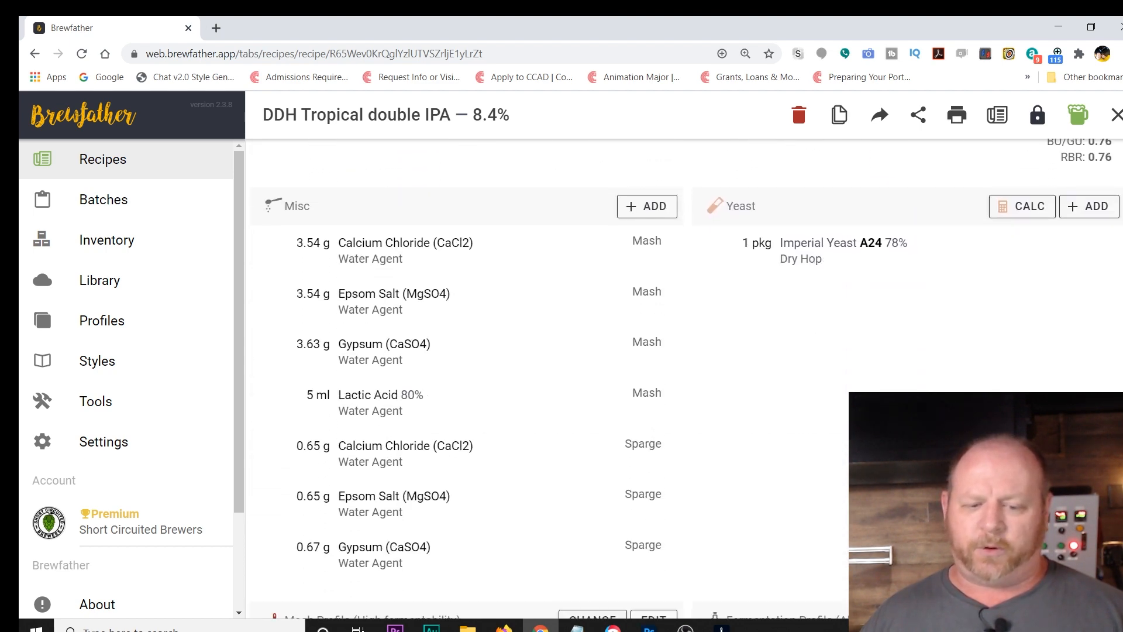
scroll(544, 381, "down", 7)
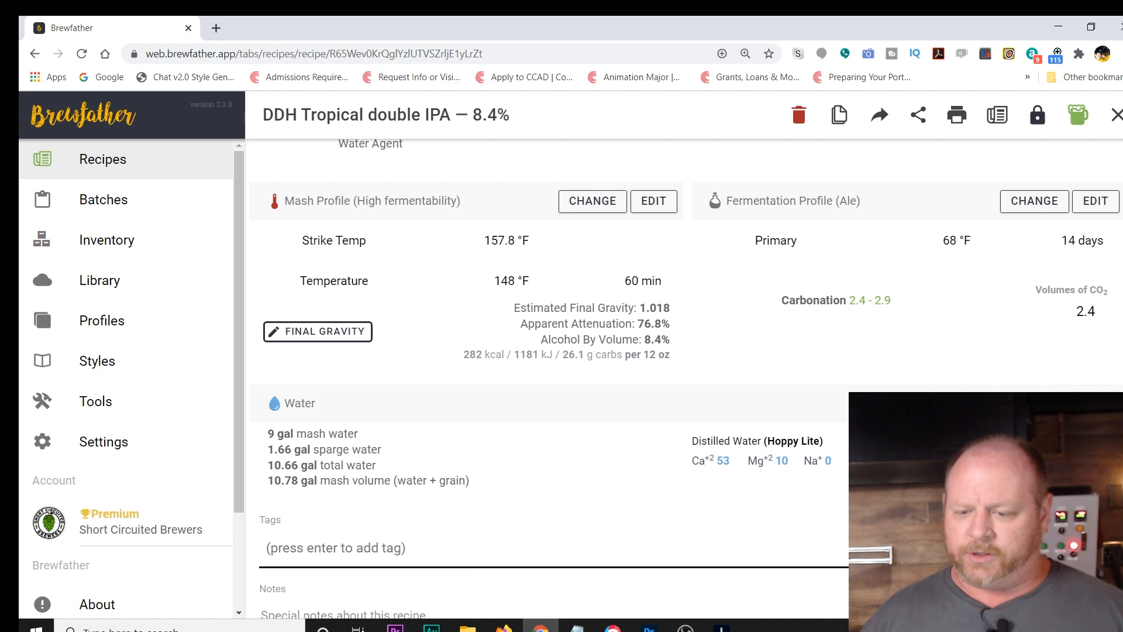
left_click(1093, 403)
left_click_drag(870, 202, 875, 316)
left_click(811, 306)
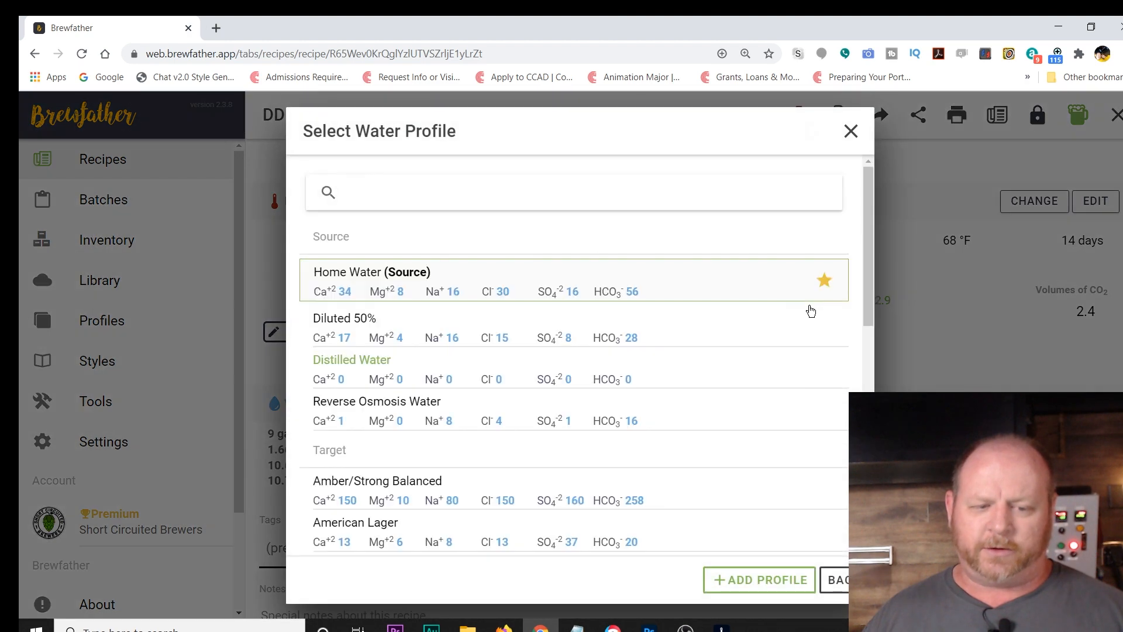
left_click(454, 287)
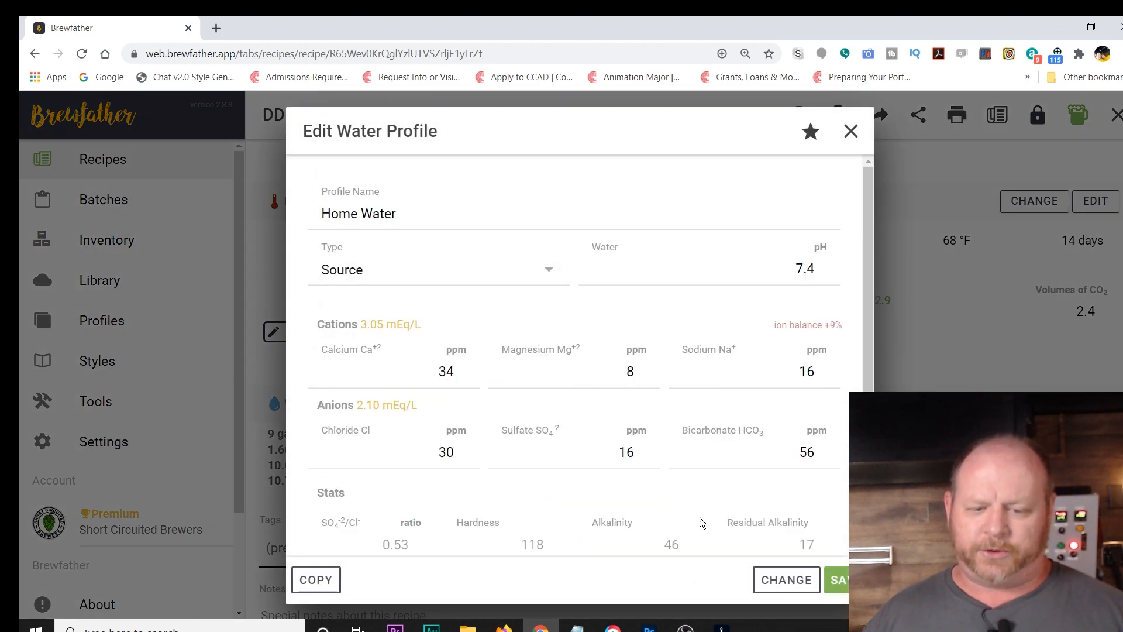
left_click(839, 580)
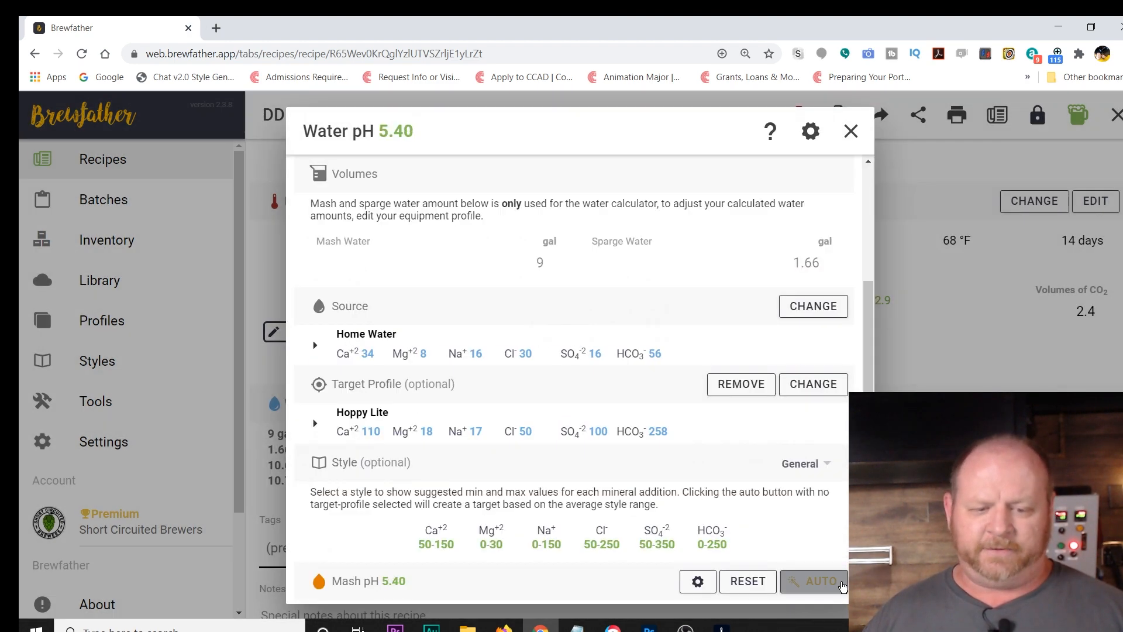
- Change the target profile of the DDH Tropical double IPA recipe to Hoppy
left_click(814, 385)
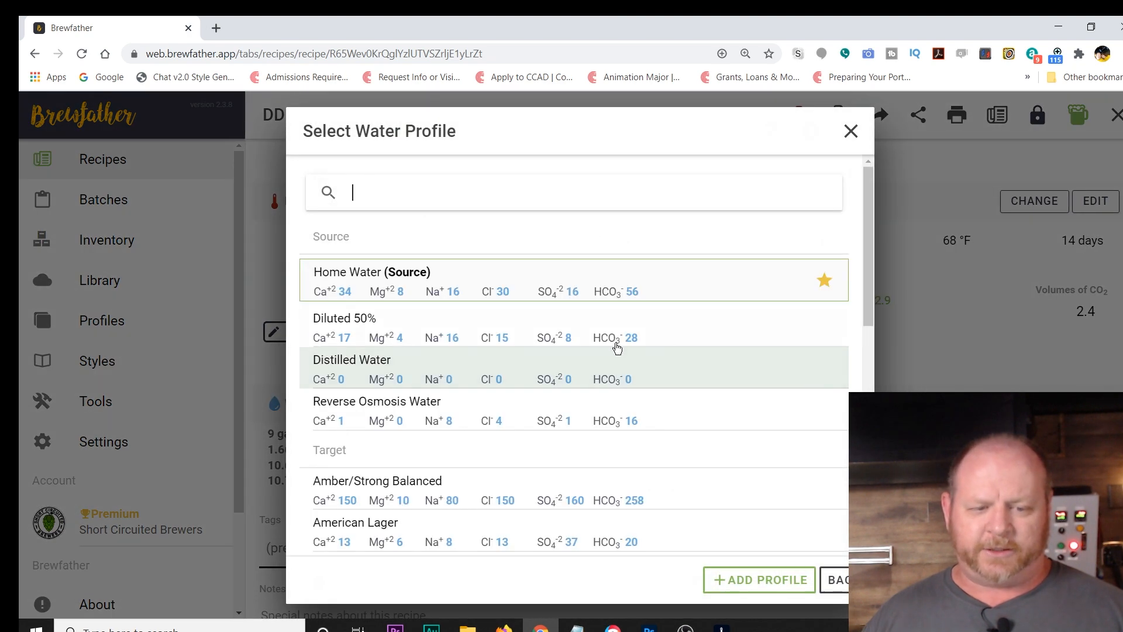
left_click_drag(868, 284, 873, 421)
scroll(579, 356, "down", 2)
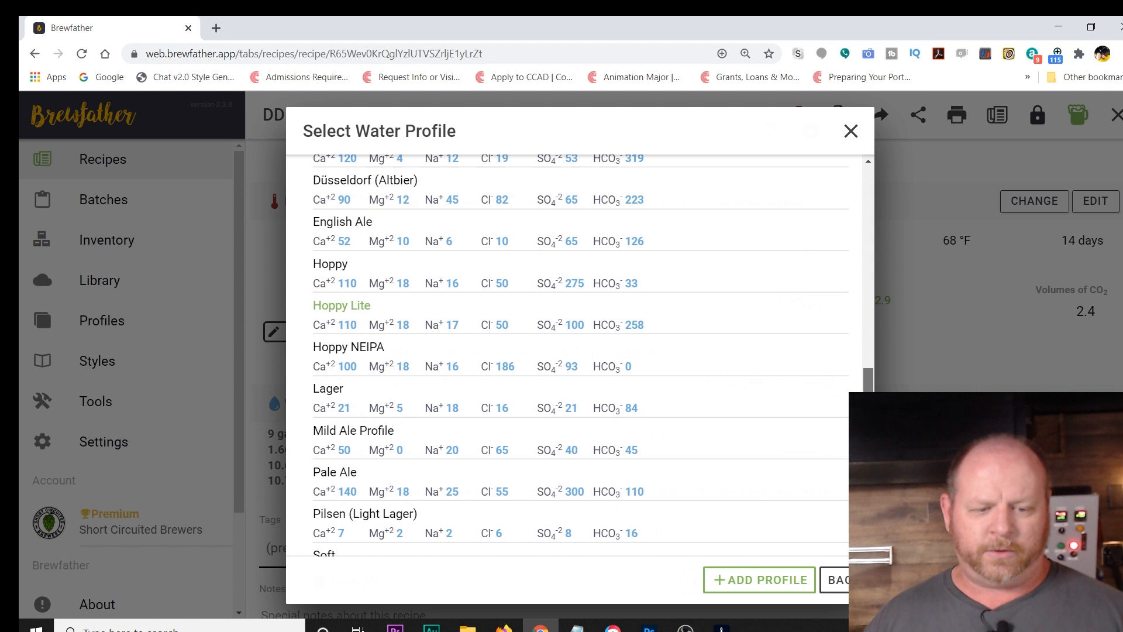
scroll(389, 313, "up", 1)
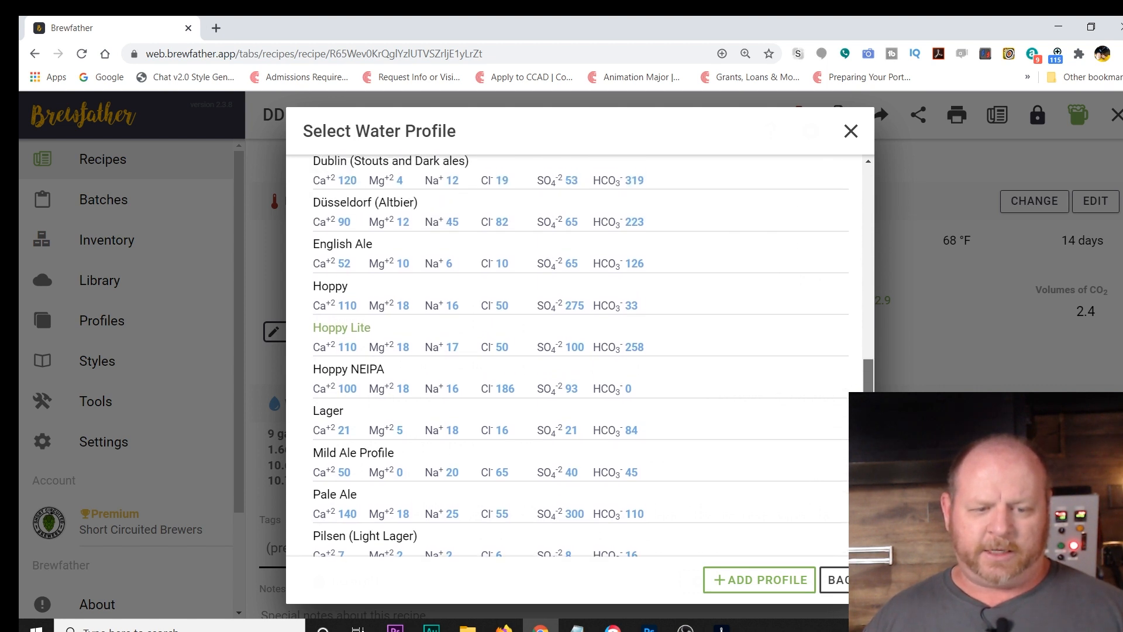
left_click(391, 304)
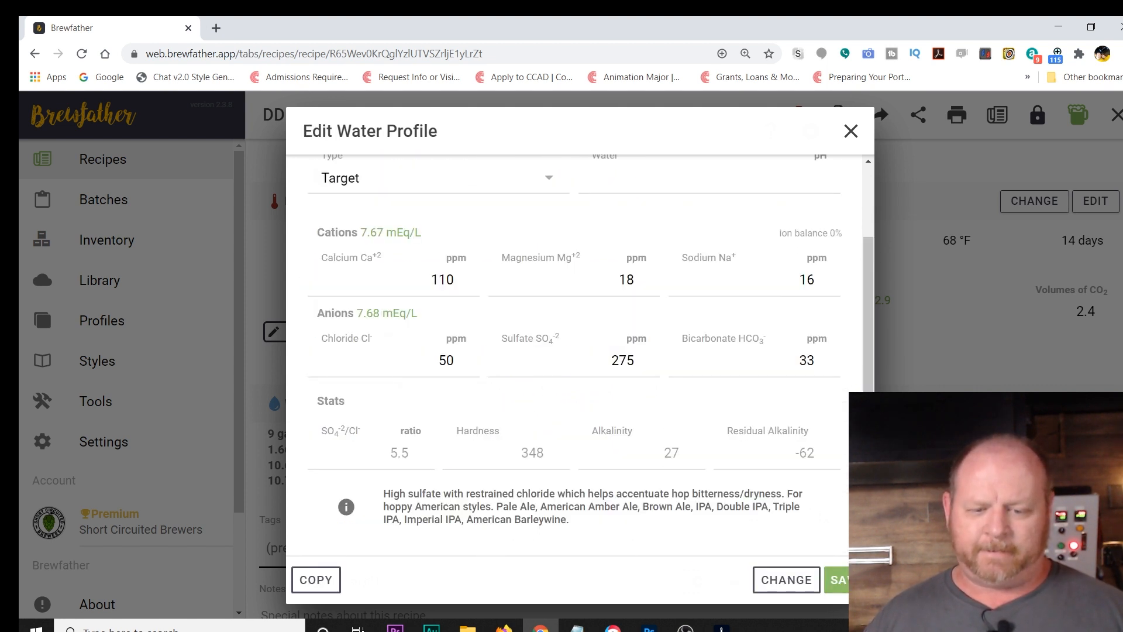
left_click(836, 580)
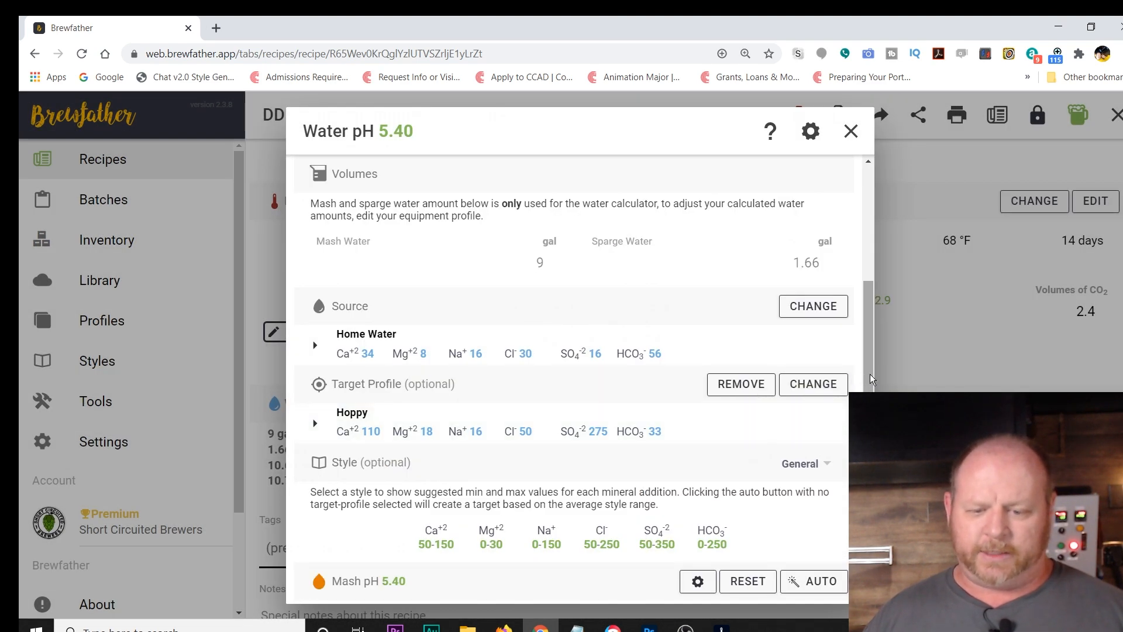
- Automatically calculate the mineral additions for the Hoppy target and review the mash, sparge and acid amounts
scroll(871, 379, "down", 2)
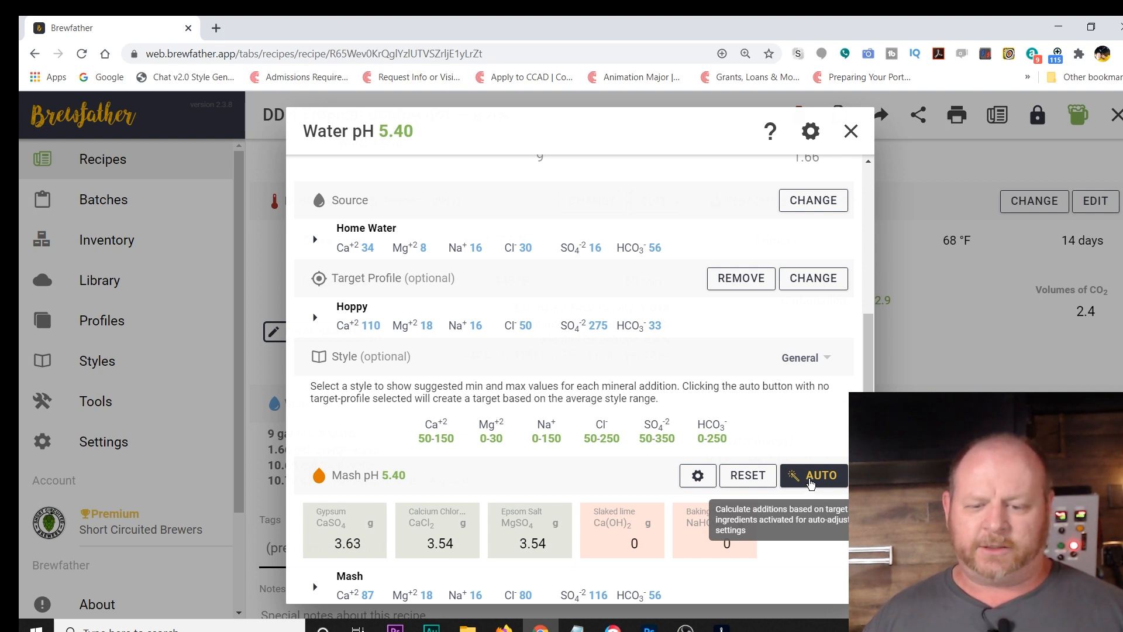
left_click(810, 483)
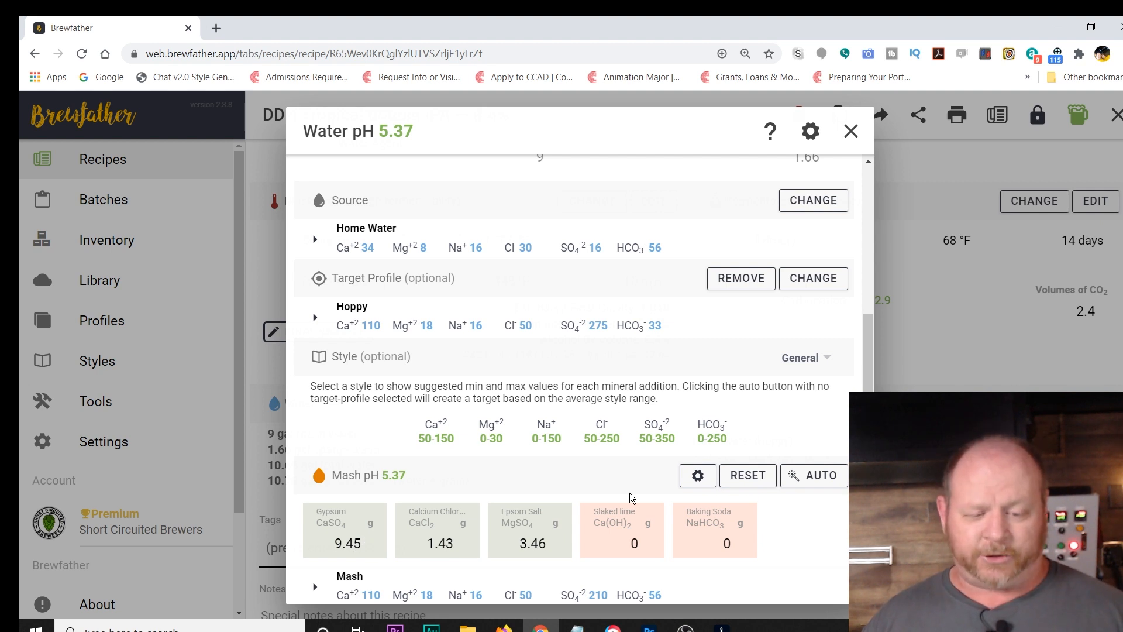
scroll(632, 498, "down", 3)
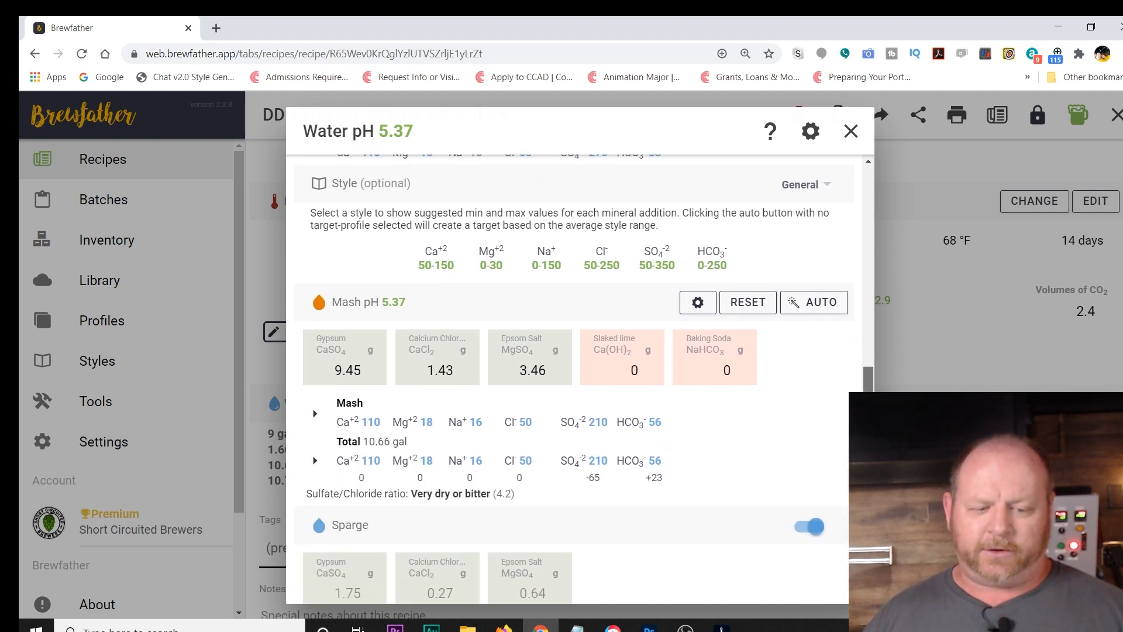
scroll(344, 452, "down", 3)
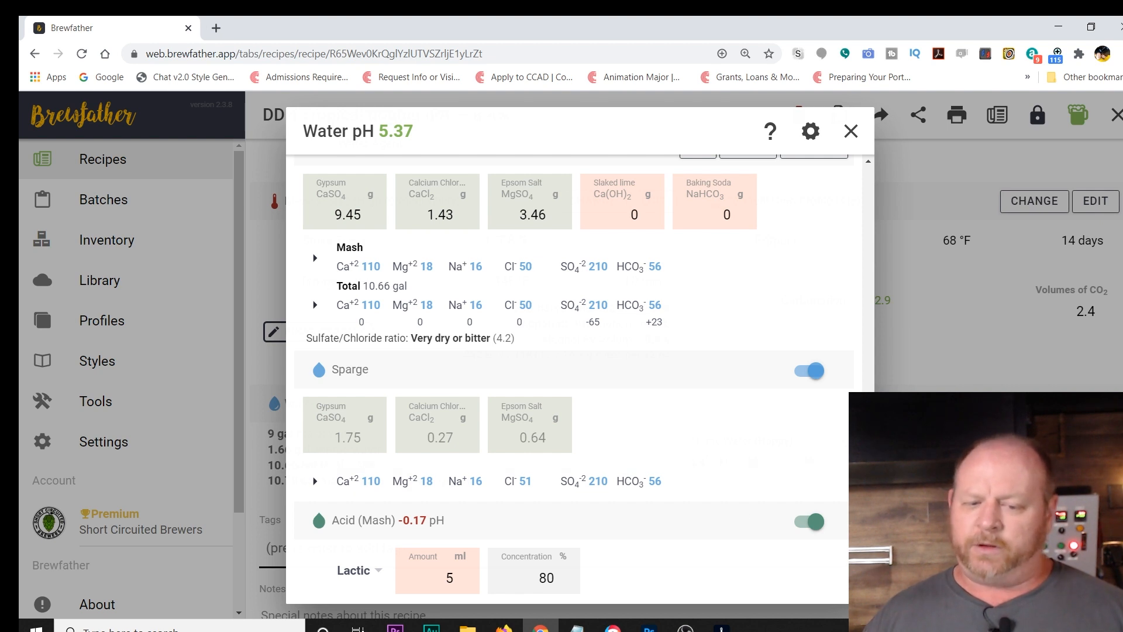
scroll(573, 381, "down", 2)
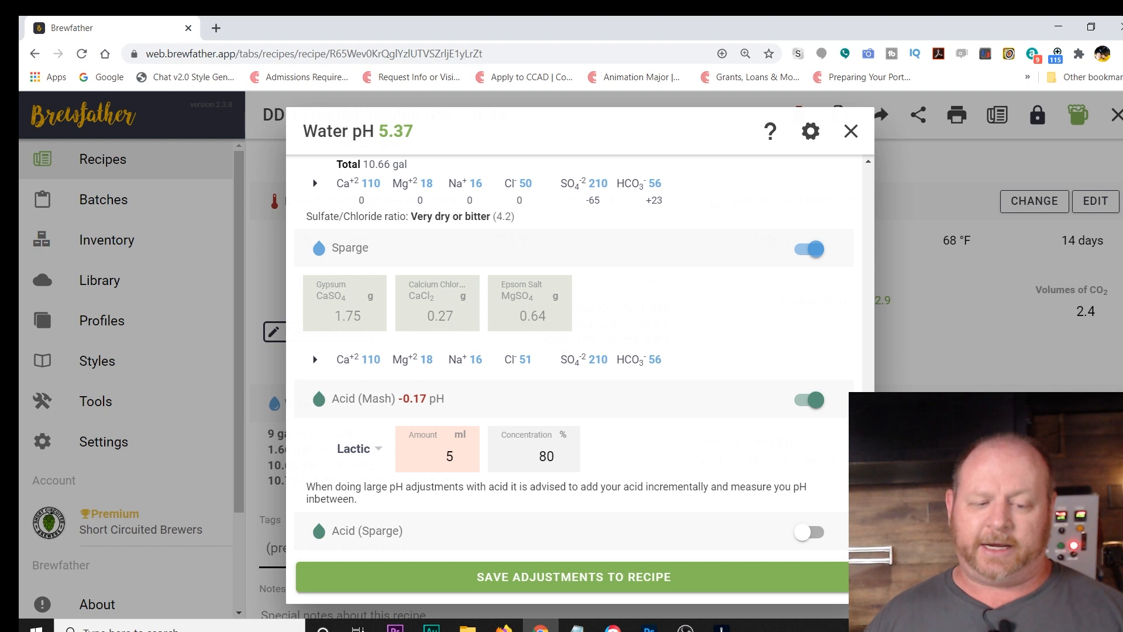
- Set the lactic acid amount for the mash to 0 ml
left_click_drag(442, 457, 473, 462)
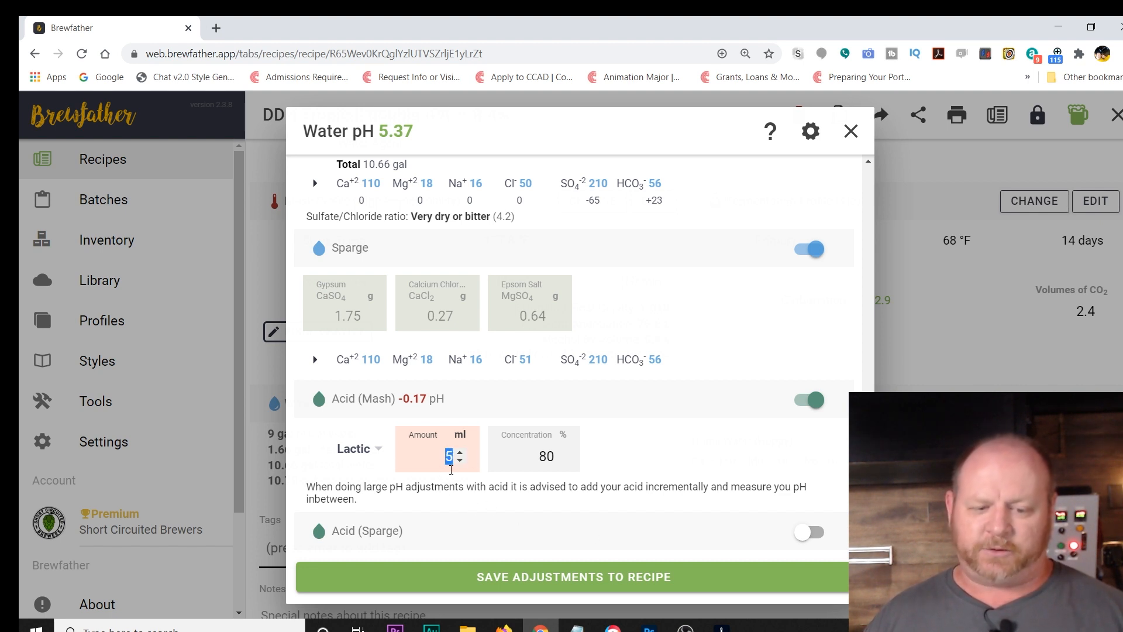
left_click(427, 131)
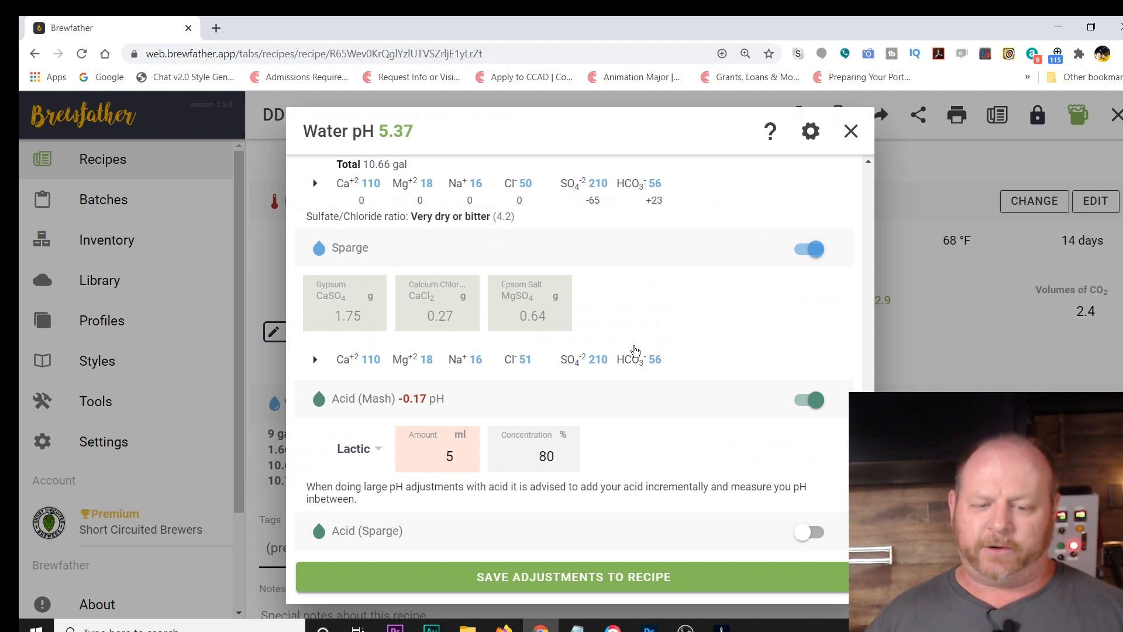
double_click(448, 457)
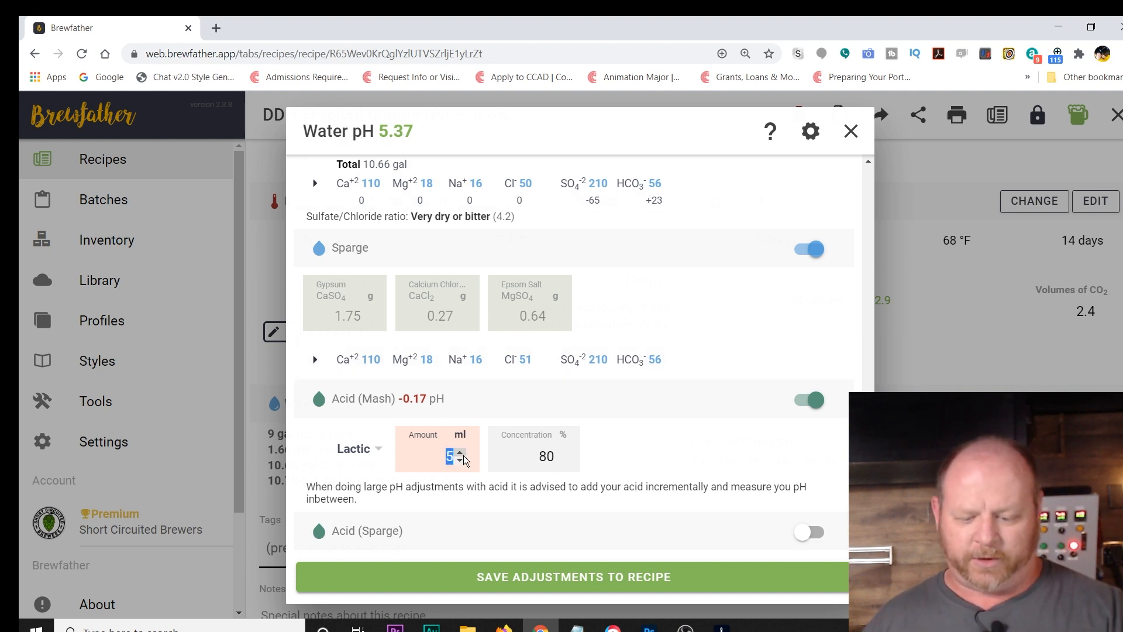
type("0")
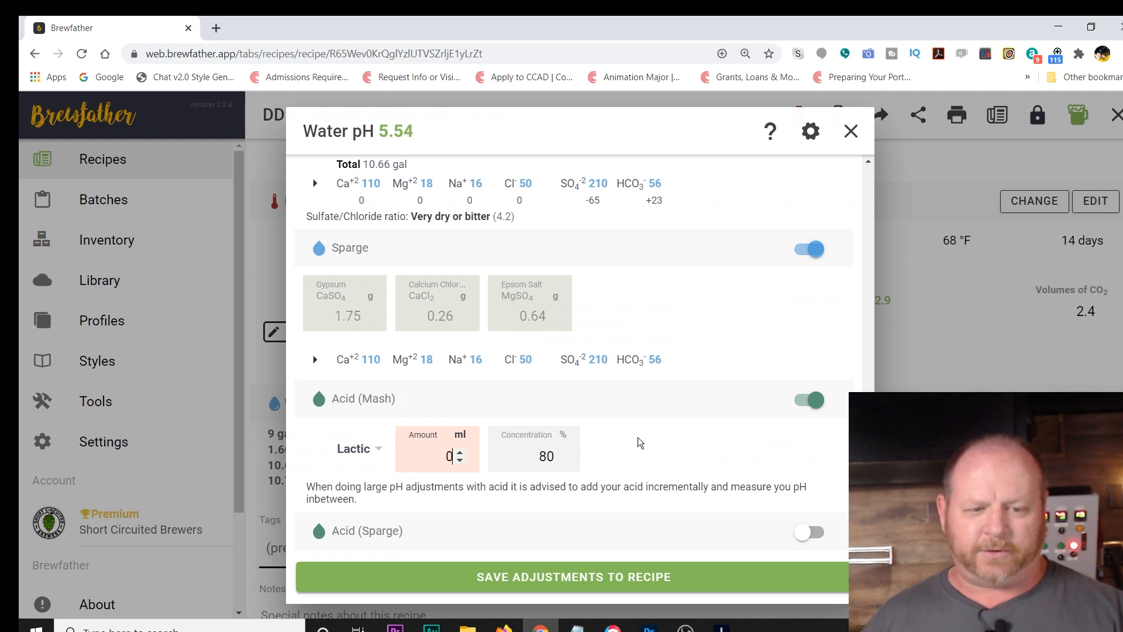
- Restore the mash lactic acid amount to 5 ml and return to the mash mineral additions
double_click(449, 456)
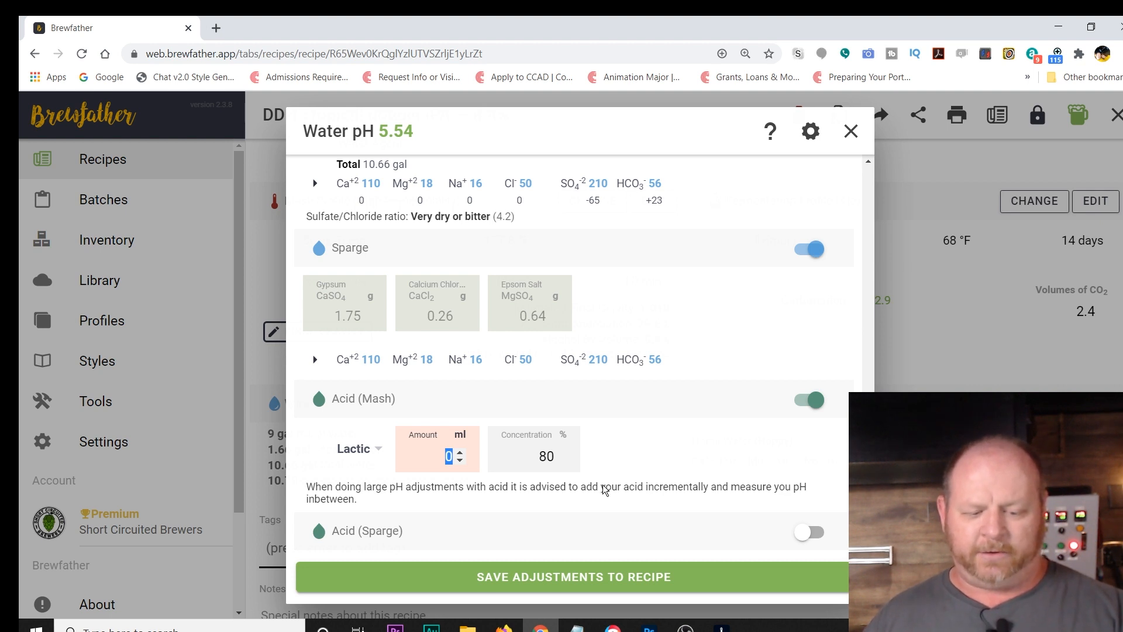
type("5")
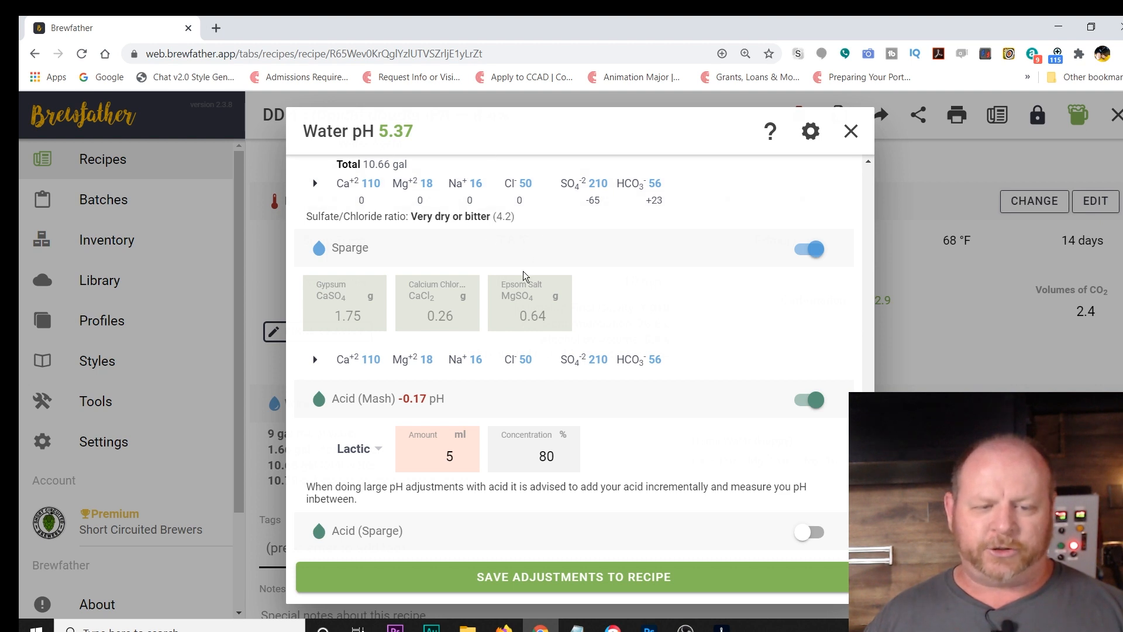
left_click_drag(868, 497, 868, 496)
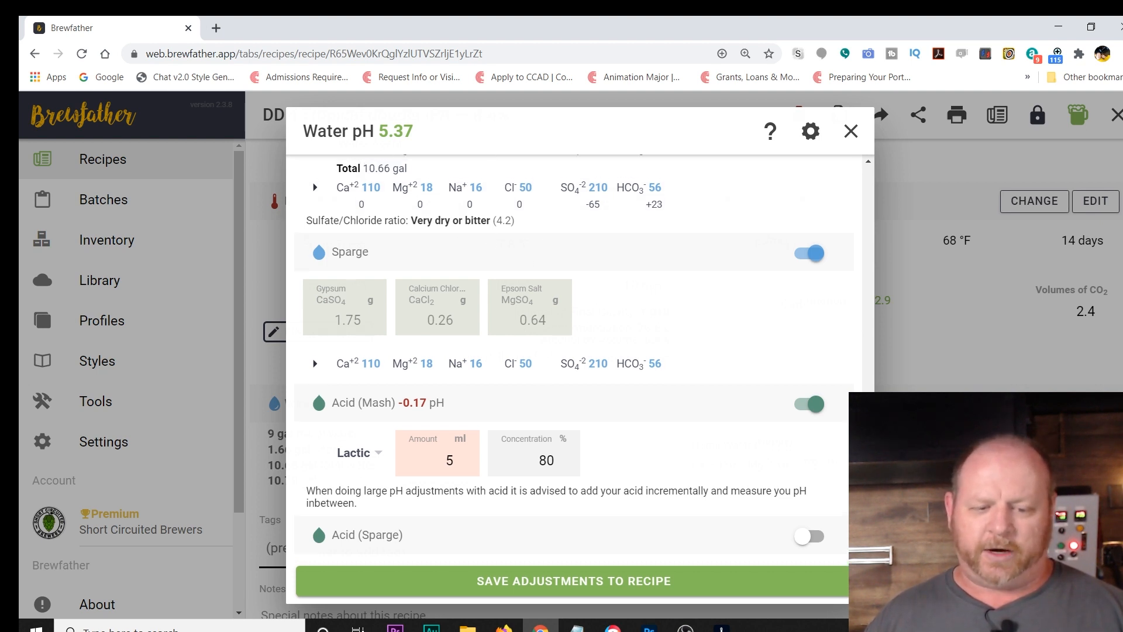
scroll(359, 178, "up", 2)
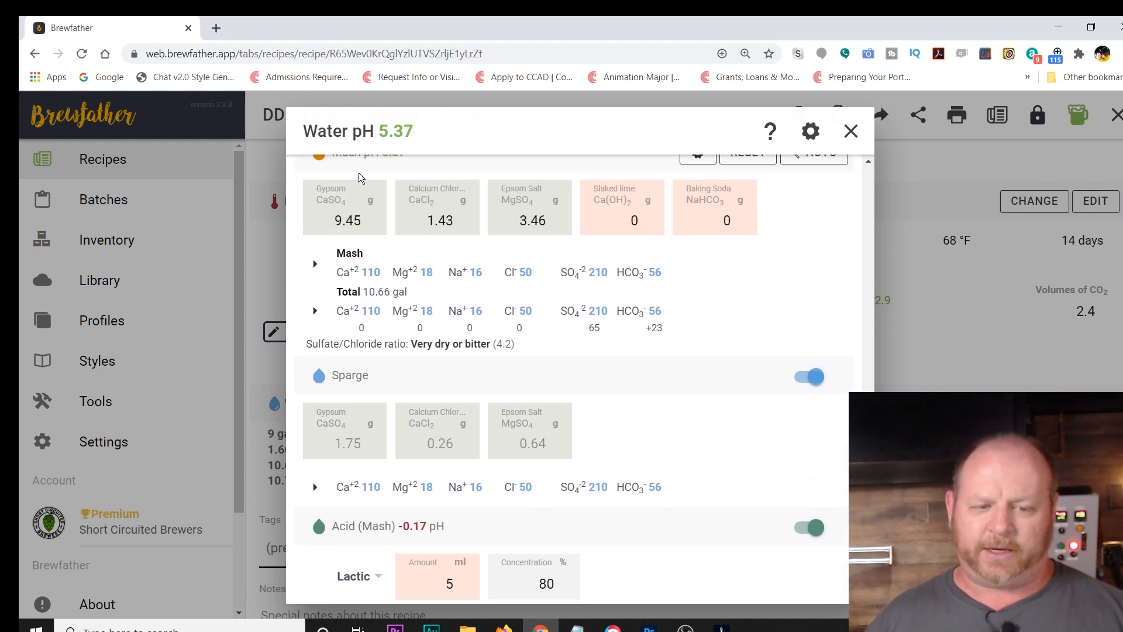